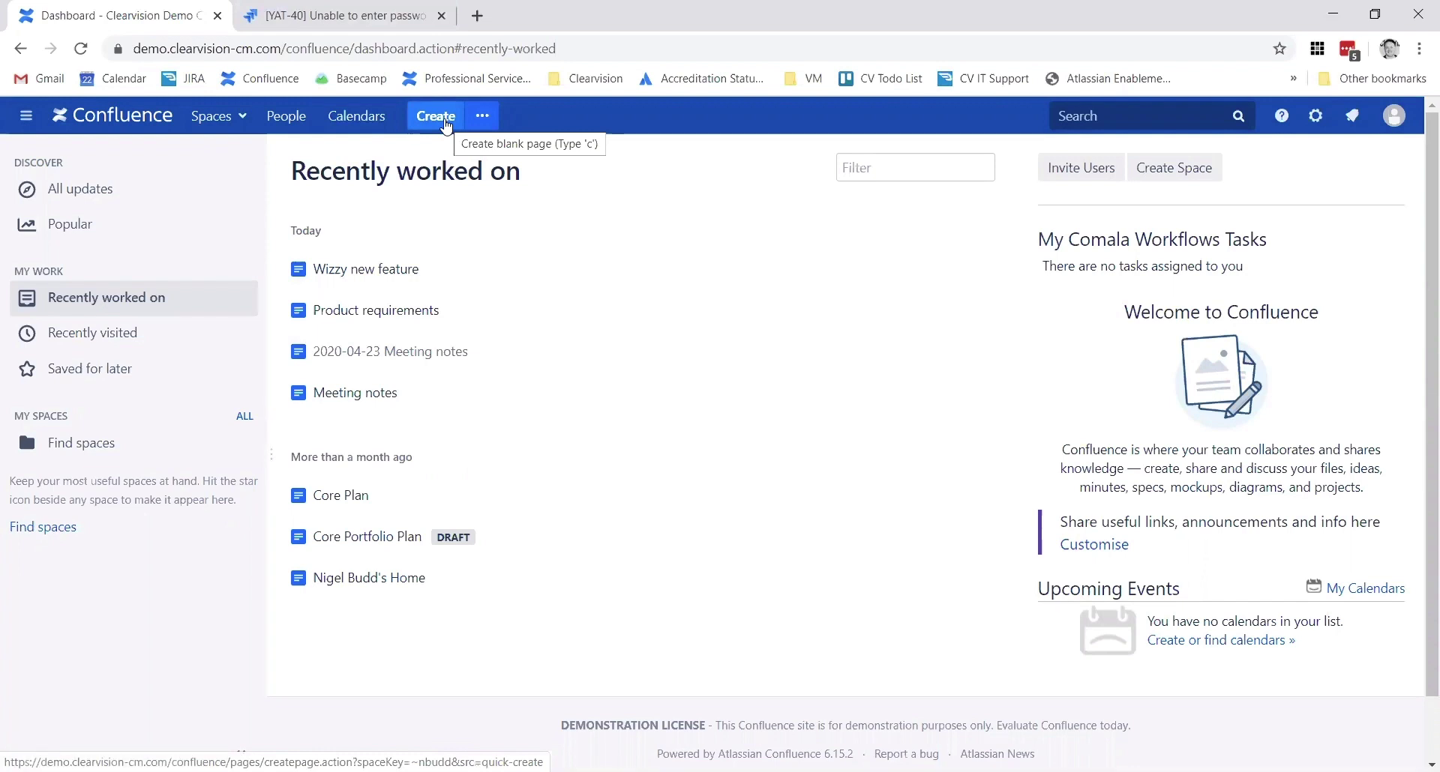
Create a new blank page titled 'Android Project Stories' and move into its body
click(445, 125)
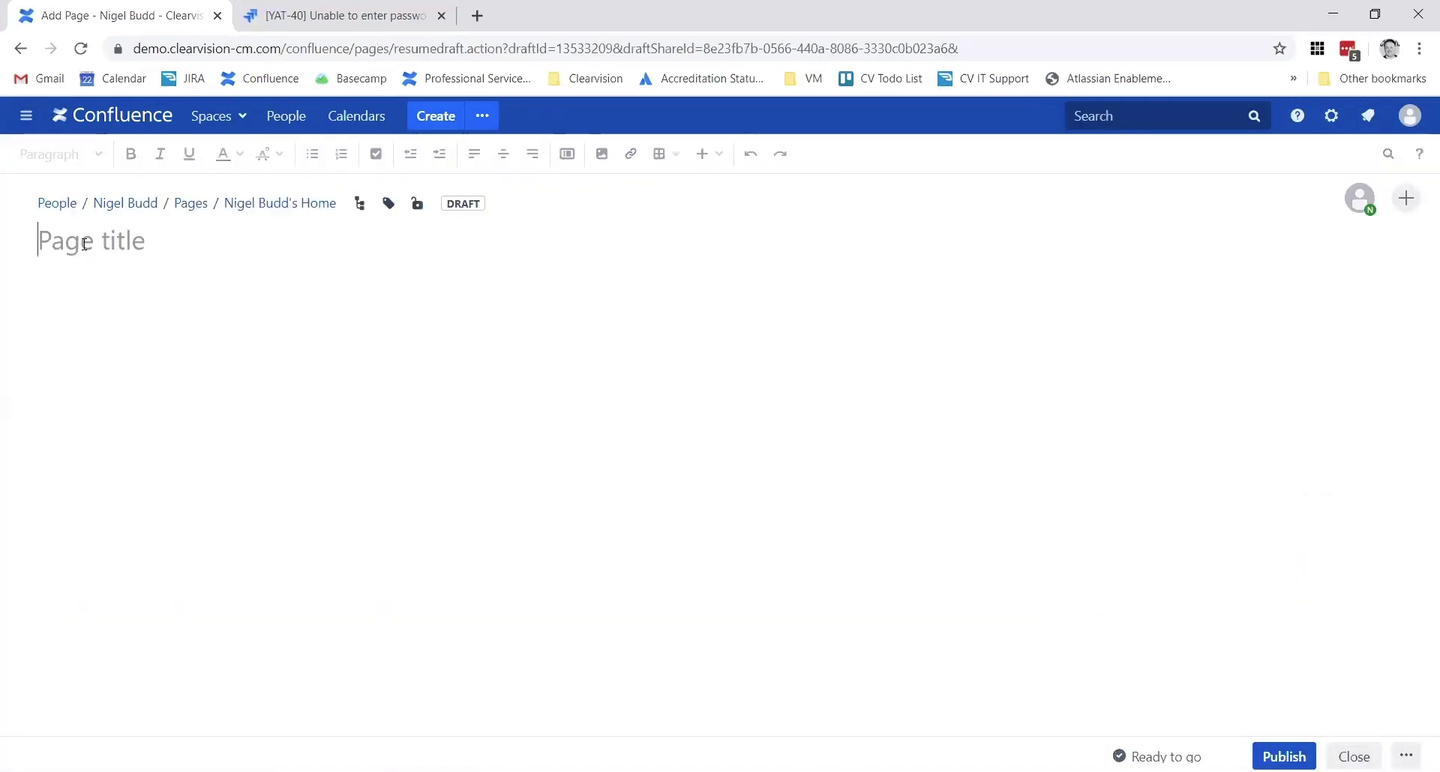
text(An)
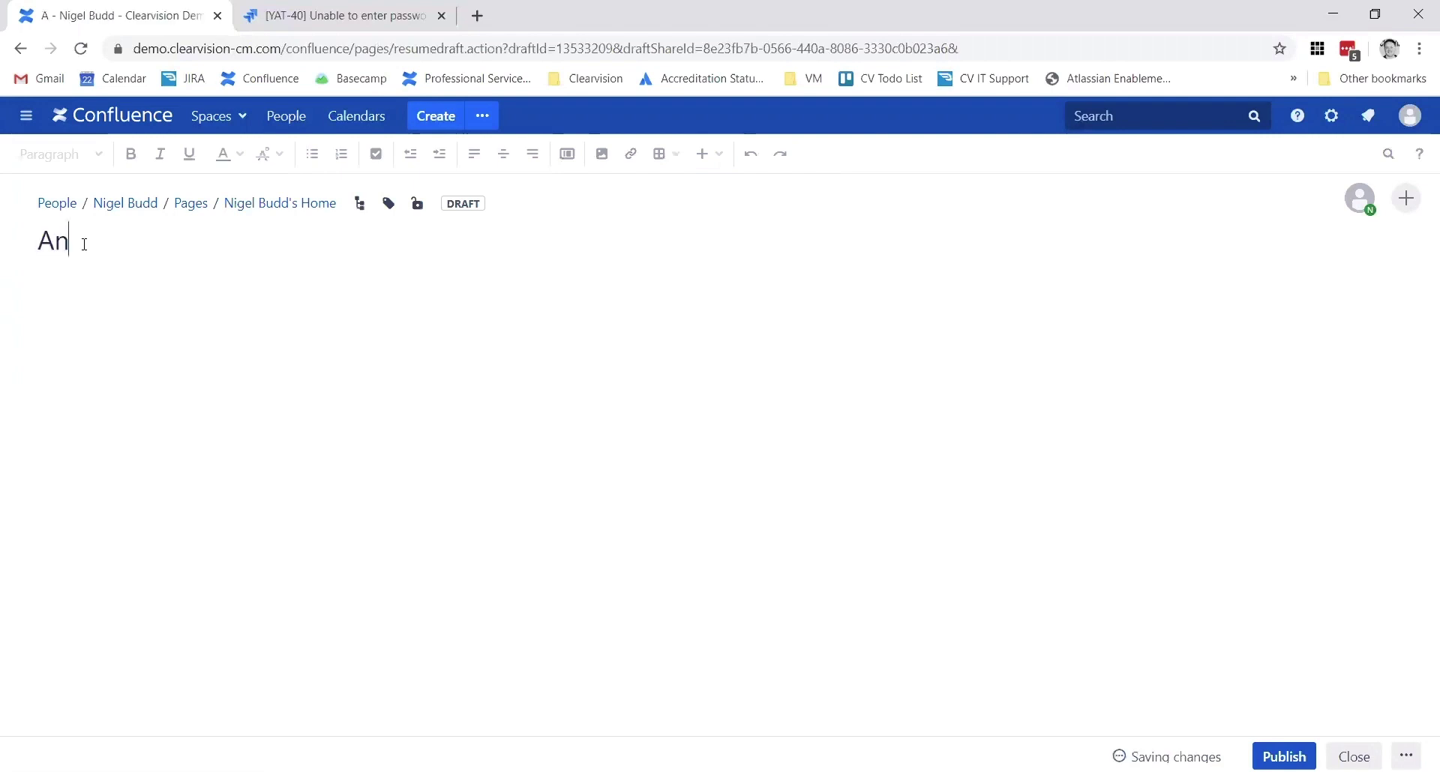
text(droid Project Stories)
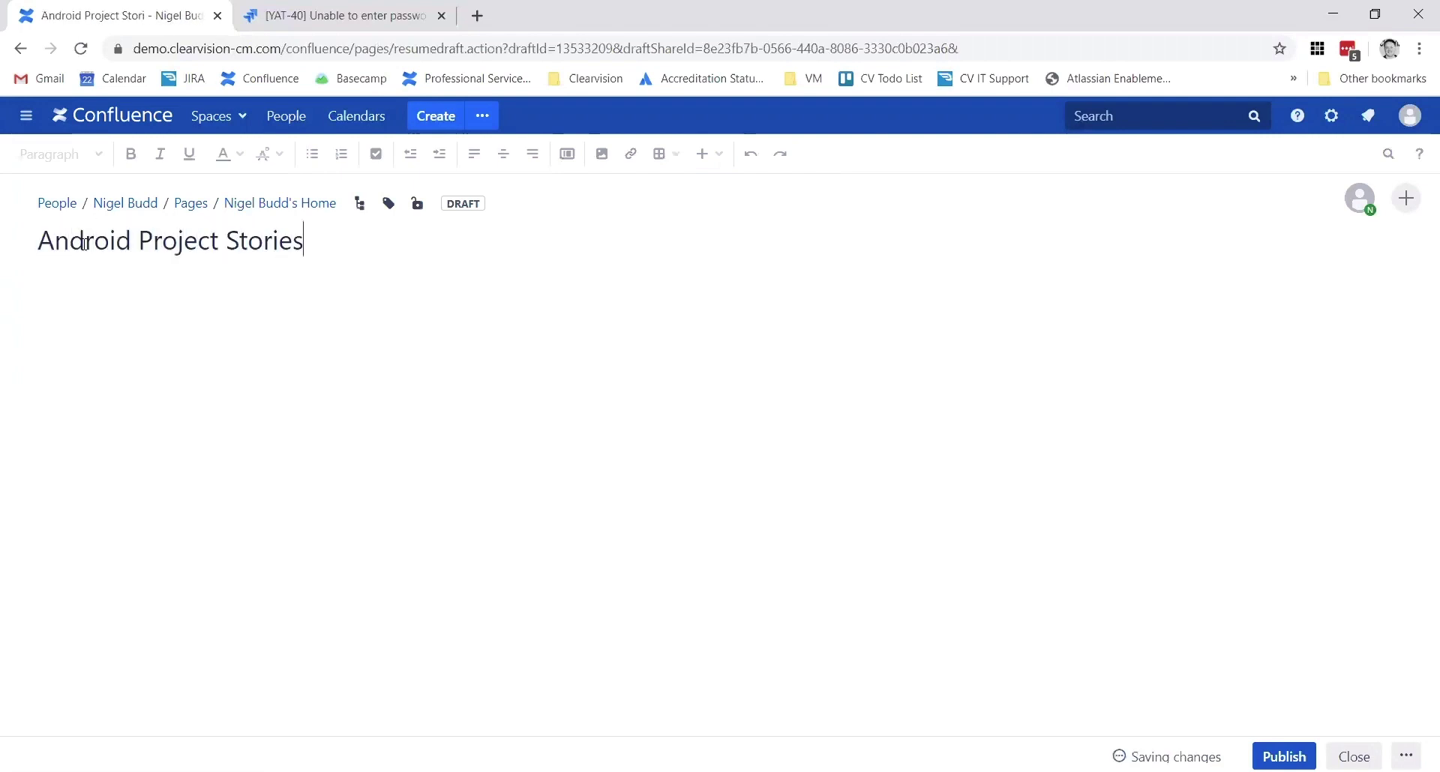
key(Return)
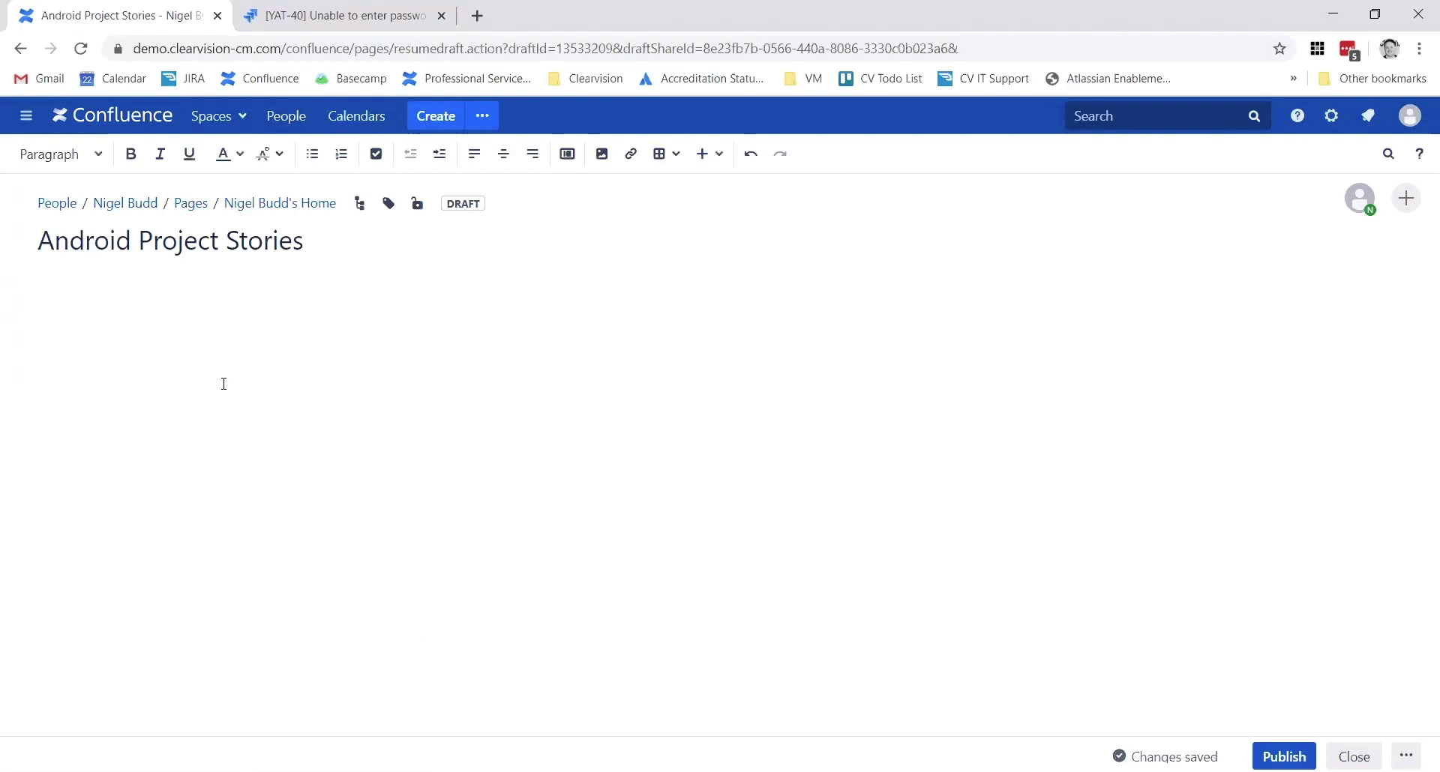
In Jira, filter the issue search to project ANDROID and issue type Story (47 issues)
click(357, 17)
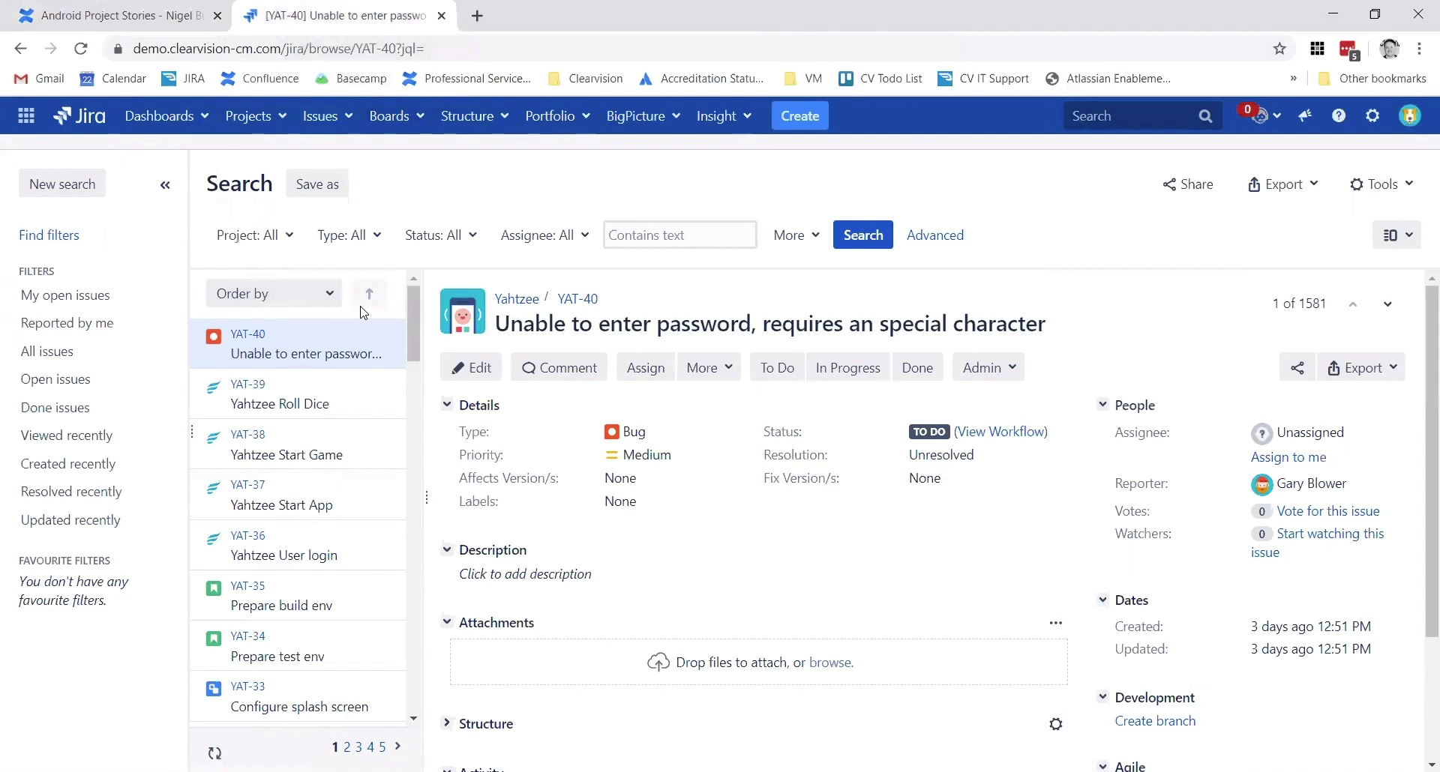
click(289, 246)
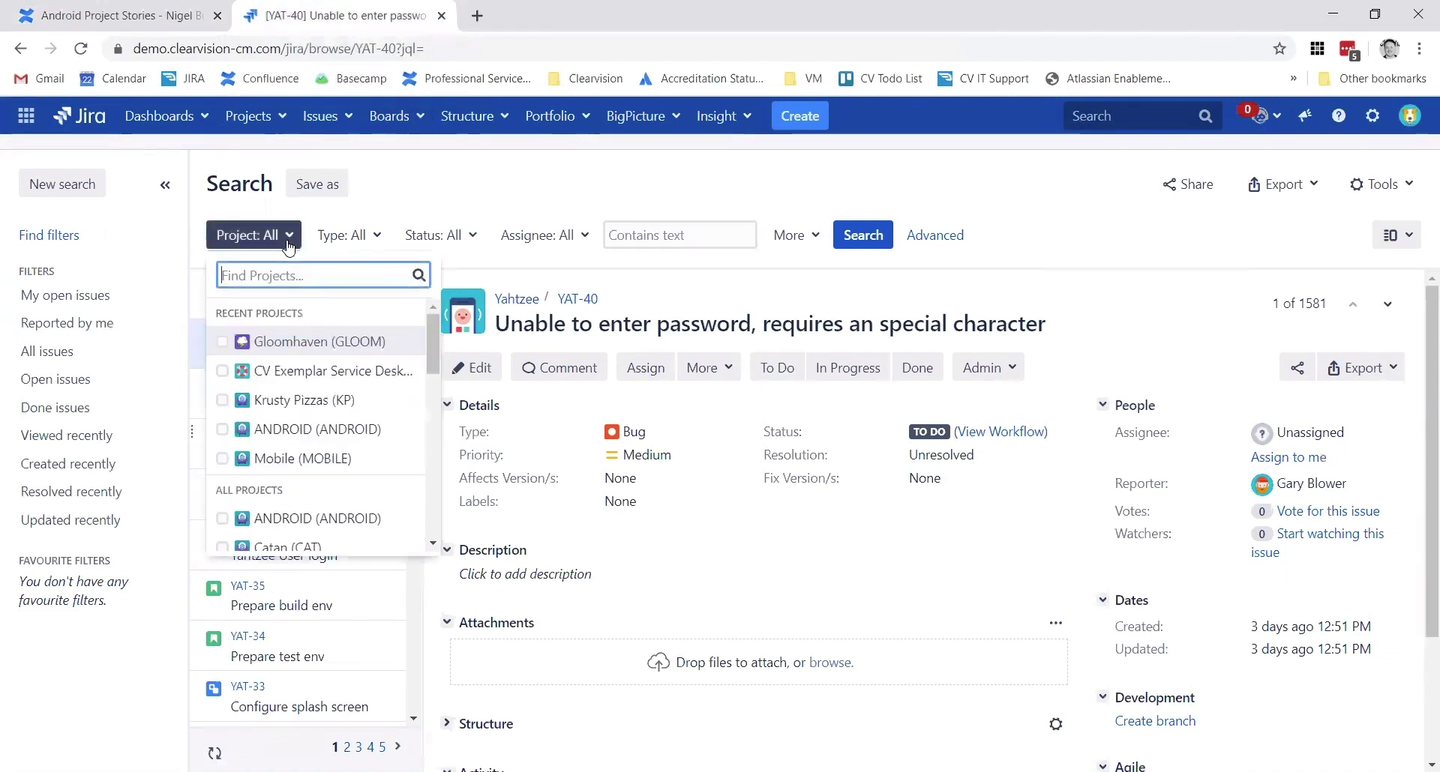
click(223, 429)
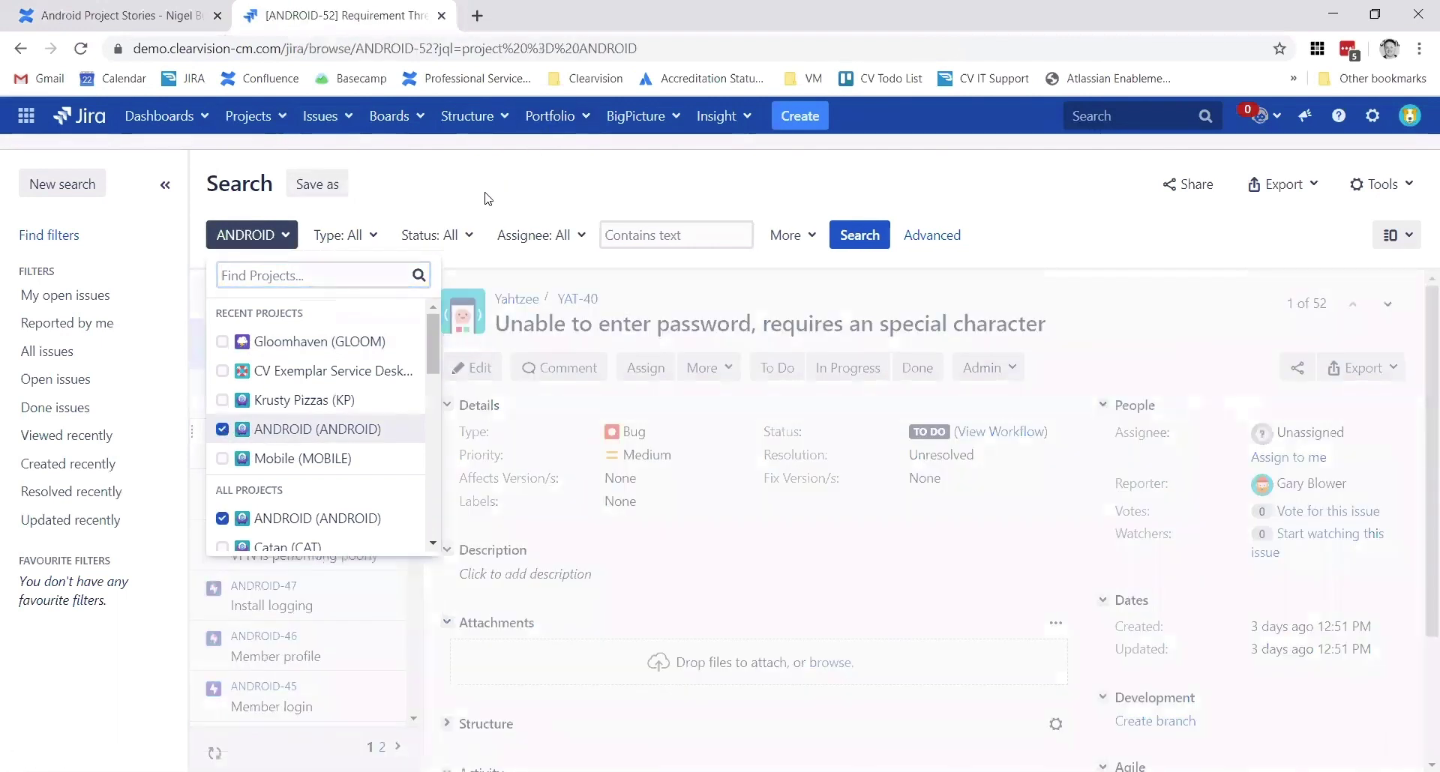
click(363, 239)
click(366, 239)
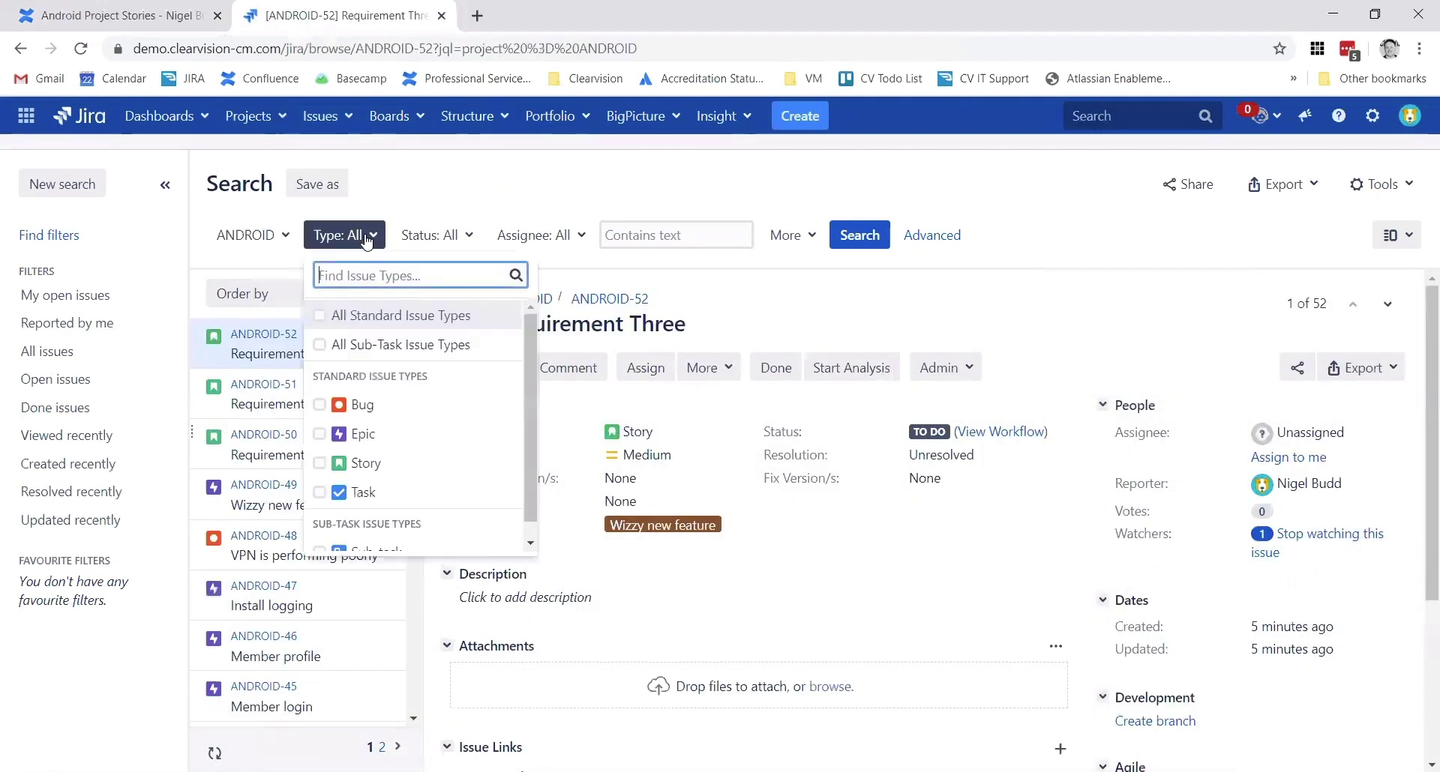
click(320, 464)
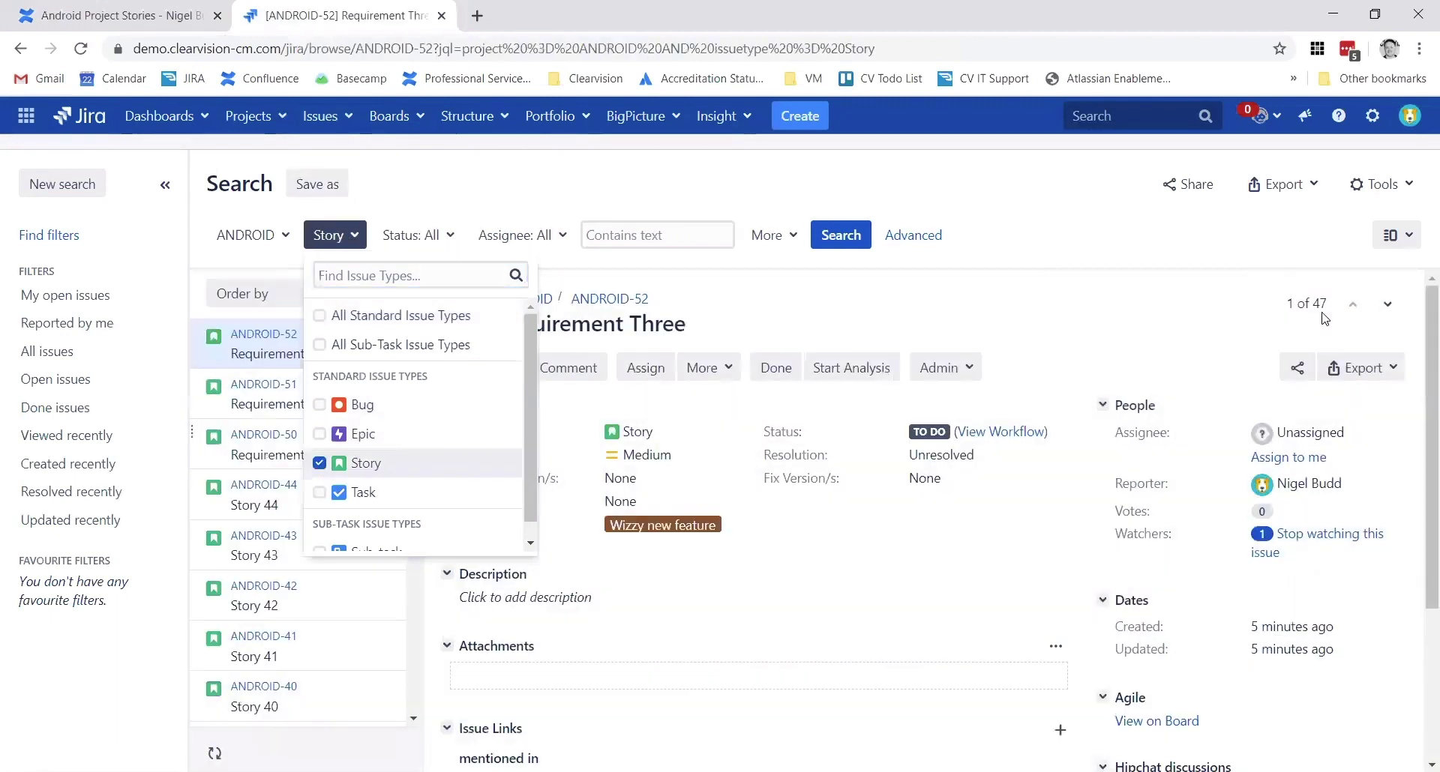
click(1132, 236)
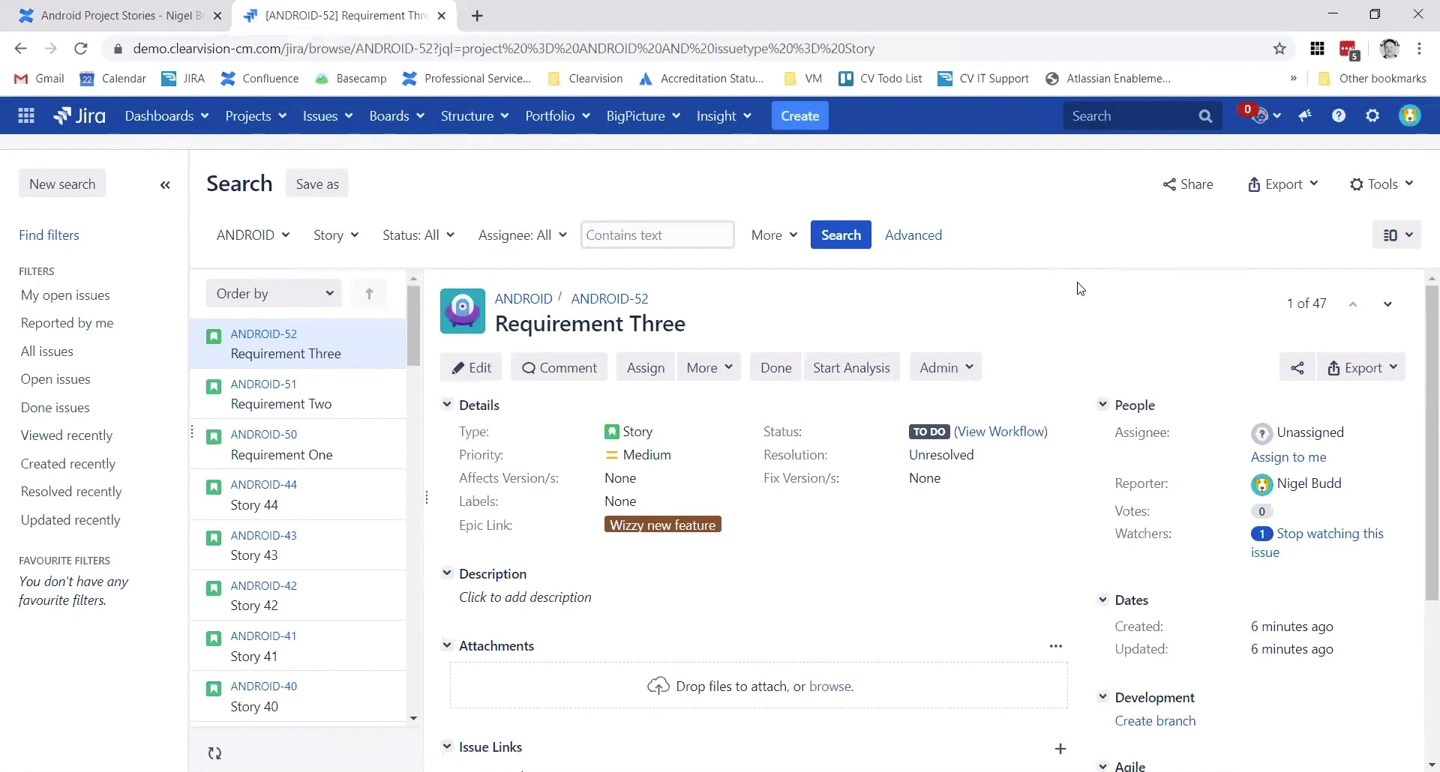
Save the search as the favourite filter 'Android Story Filter' and review its details
click(330, 187)
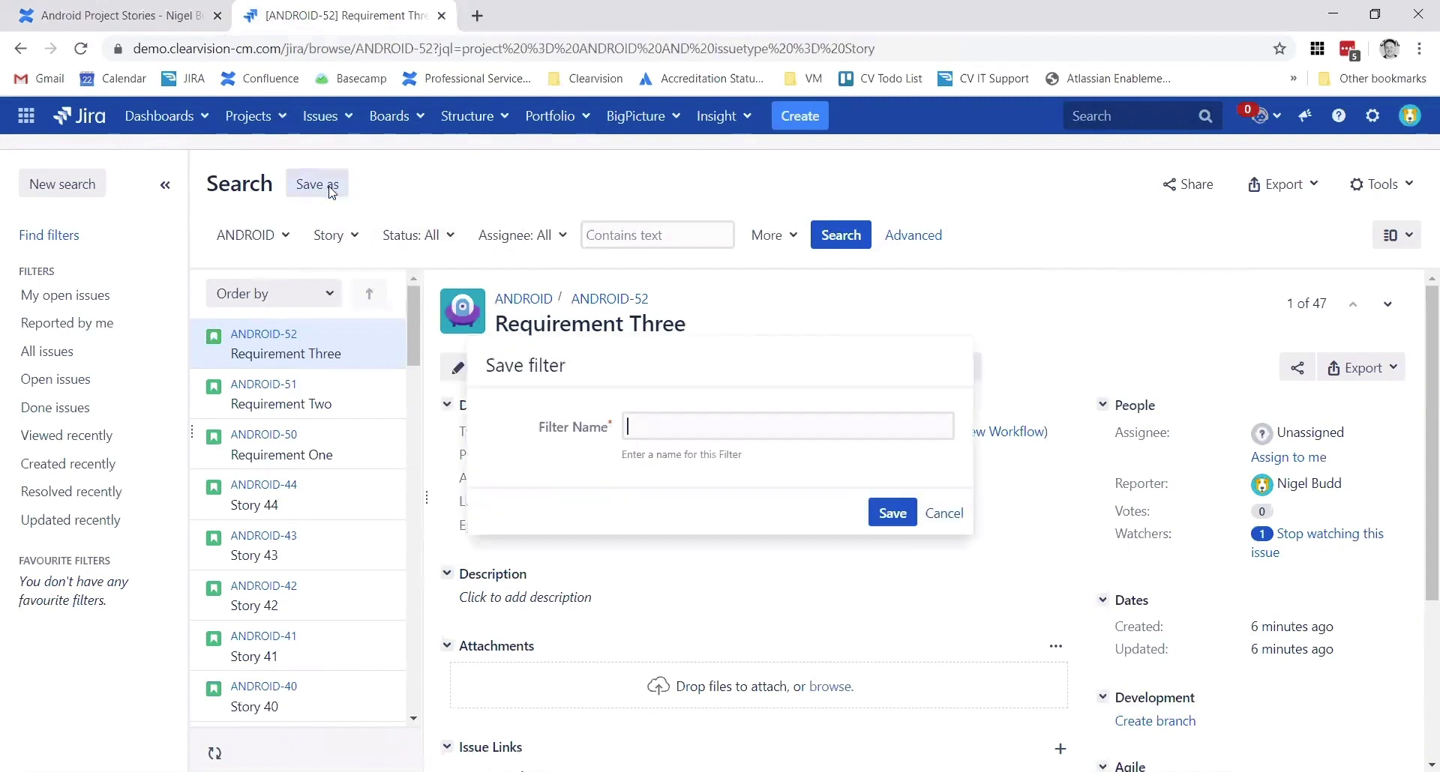
text(Andr)
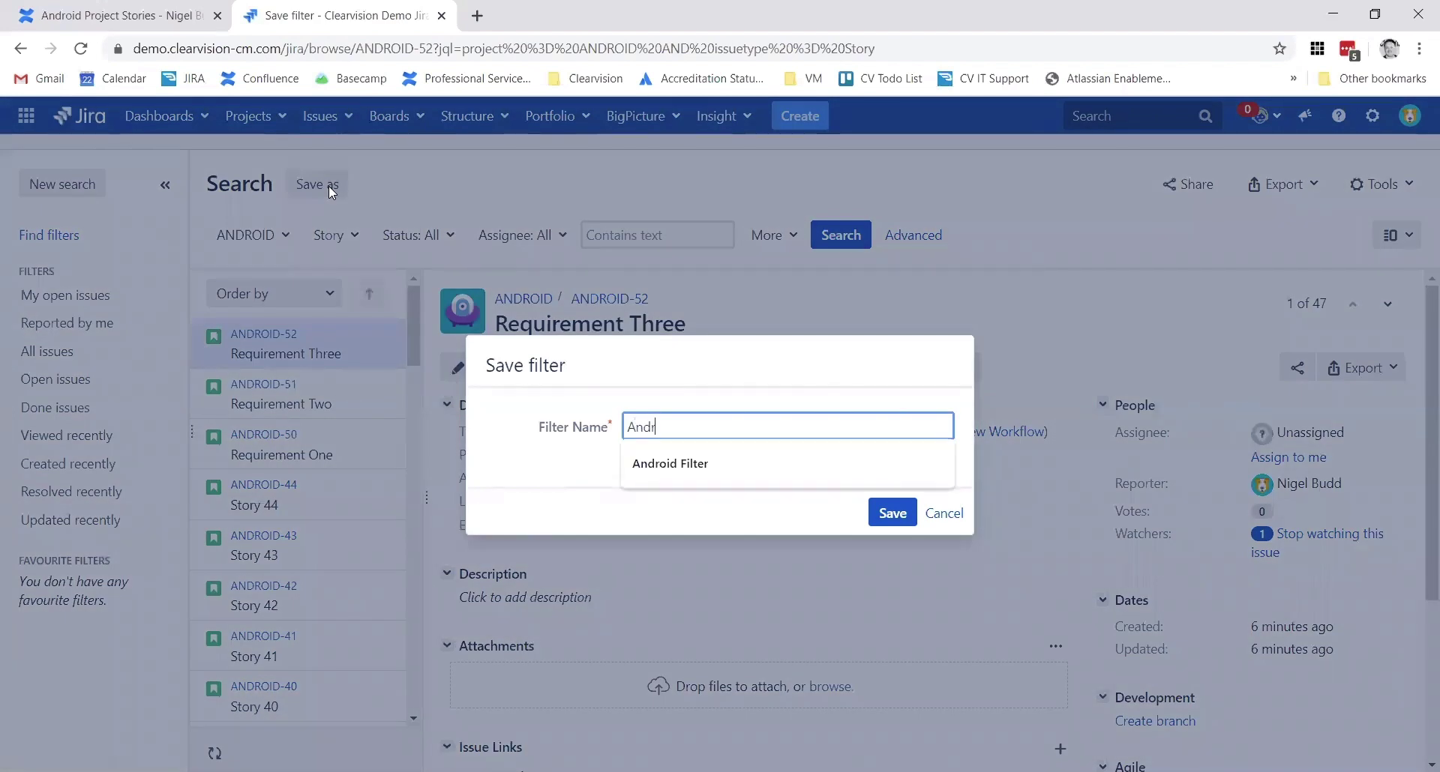
text(oid Story Filter)
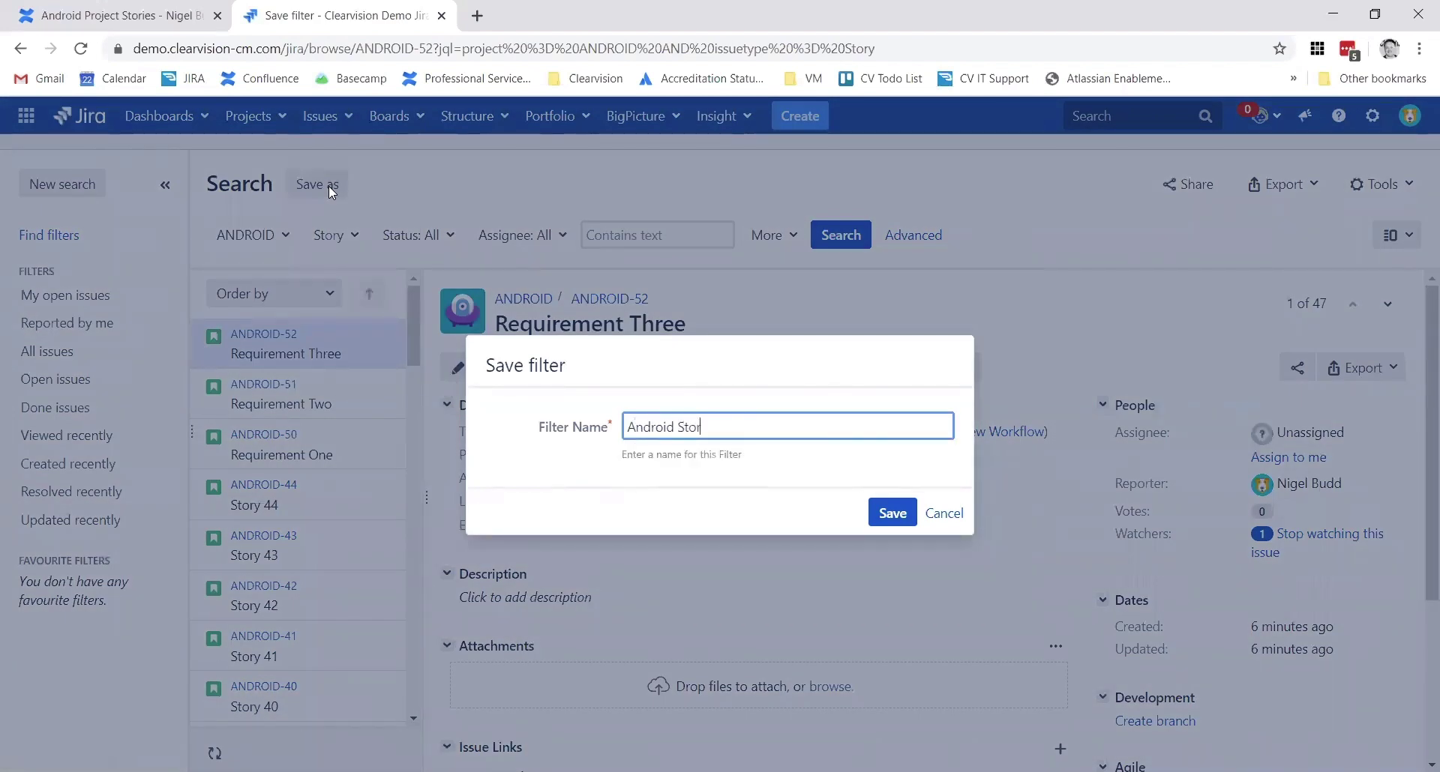
key(Return)
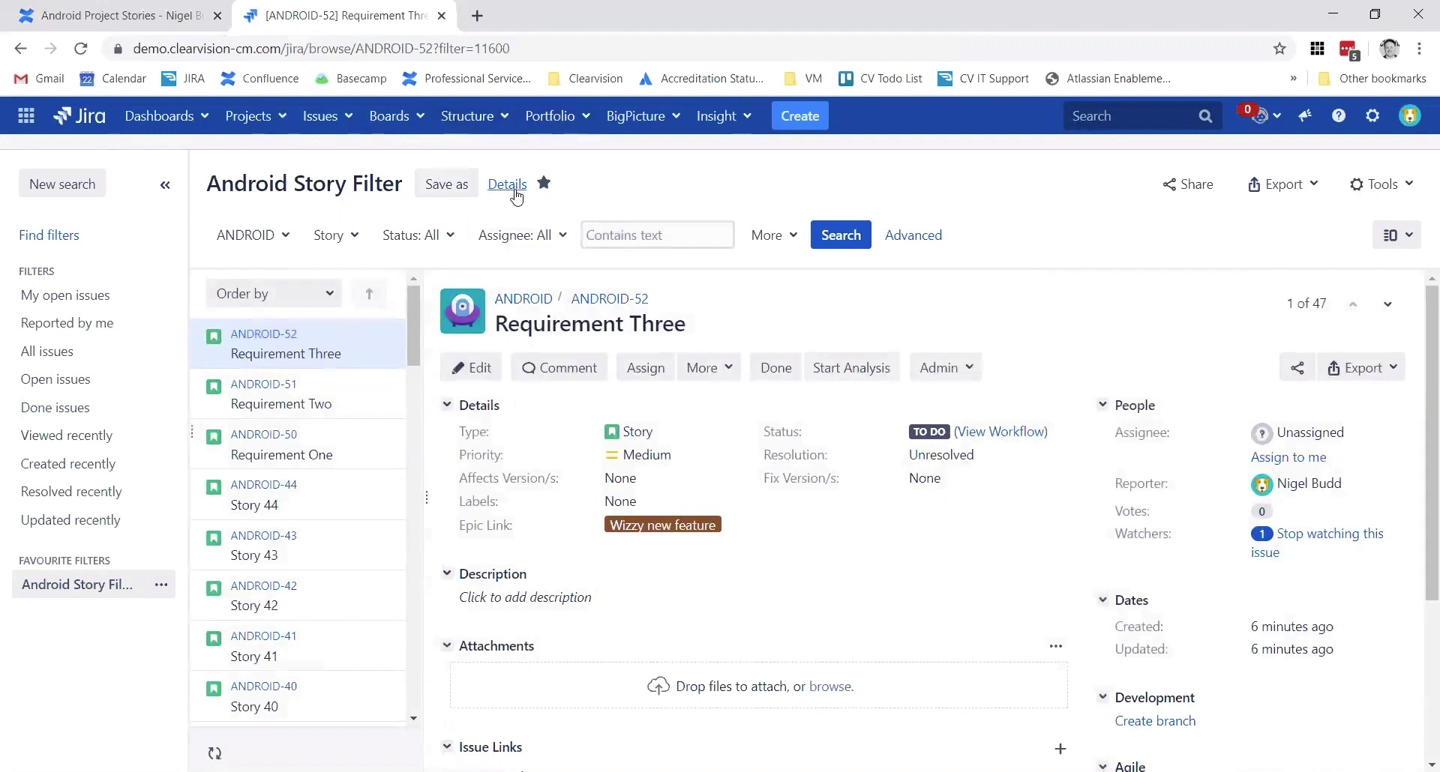
click(508, 187)
click(993, 215)
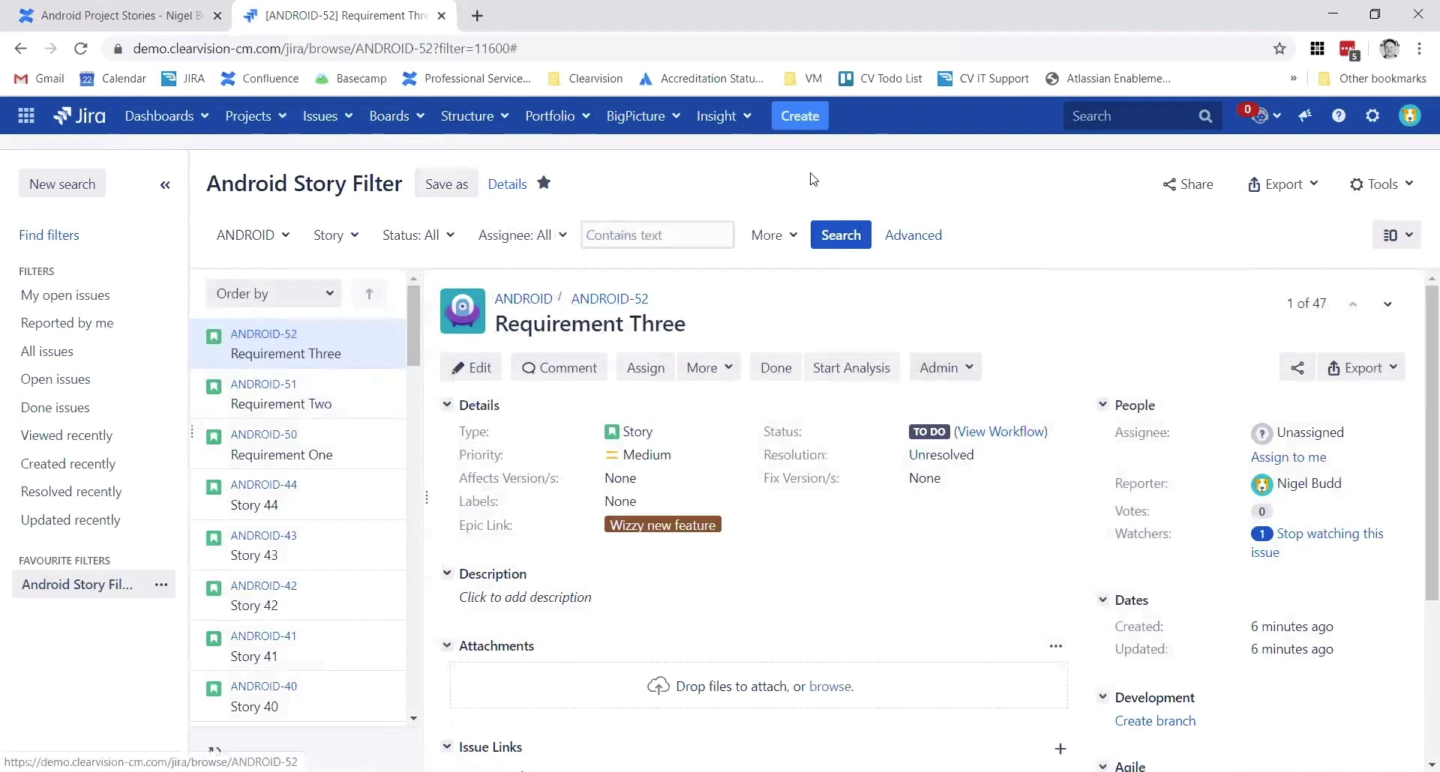
Show the results as a list and copy the filter's web address (filter=11600)
click(1398, 235)
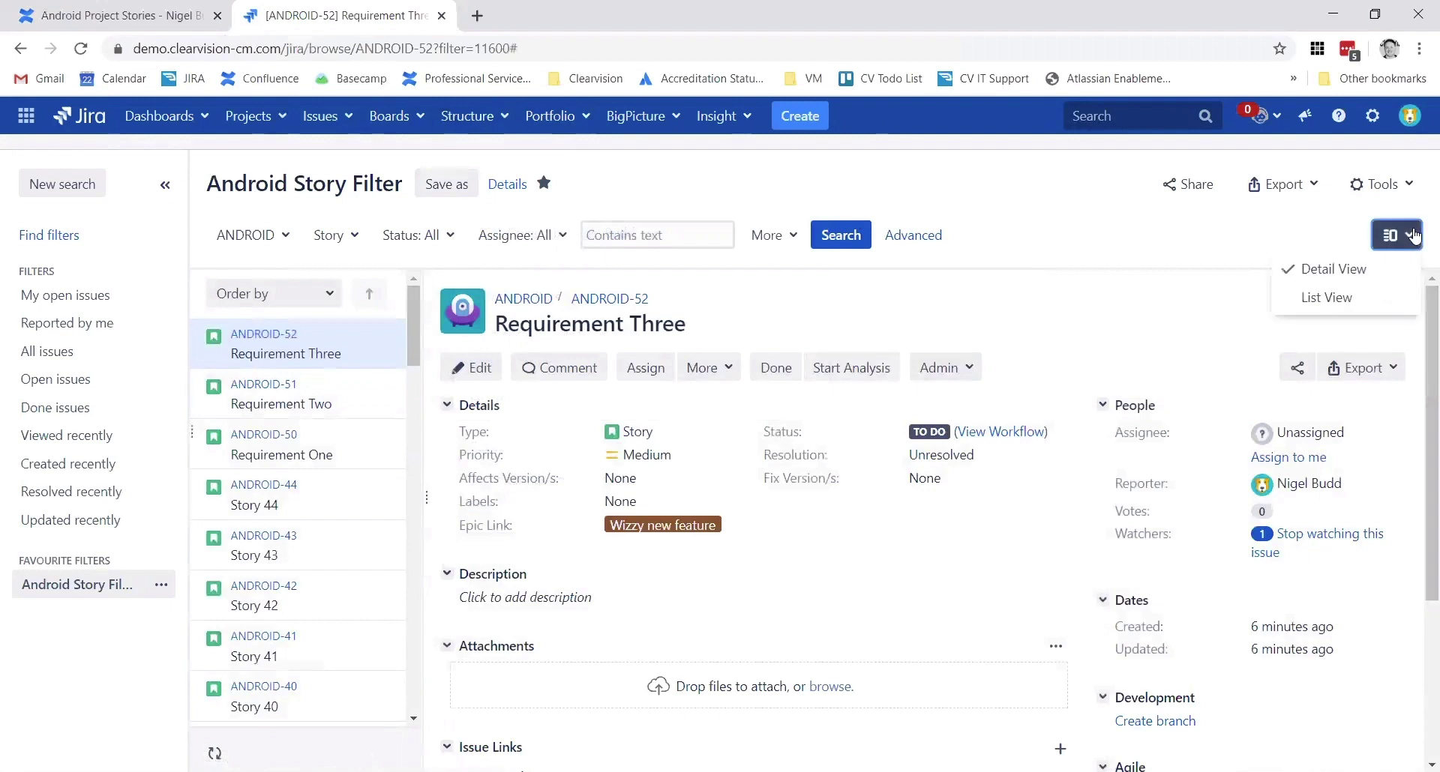
click(1350, 297)
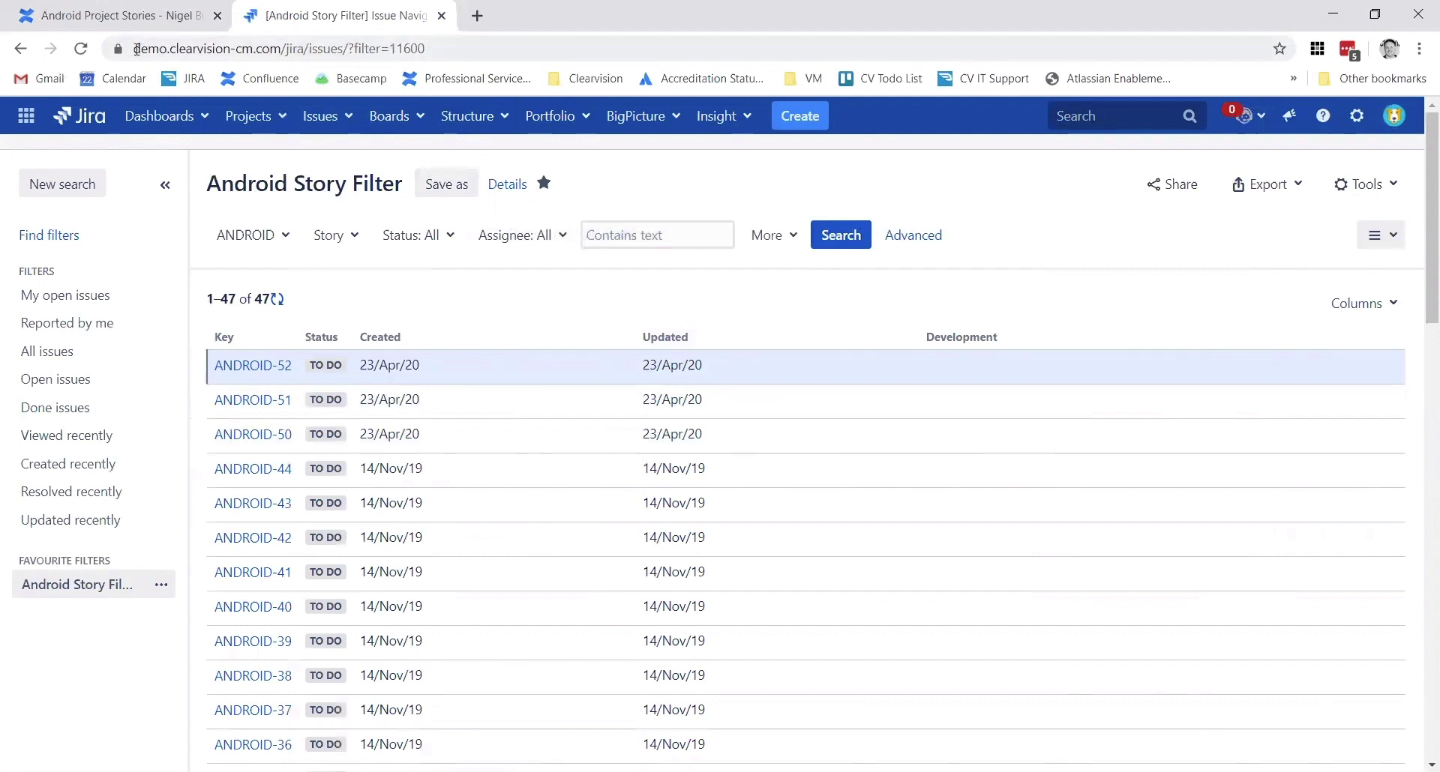
drag(134, 48, 425, 48)
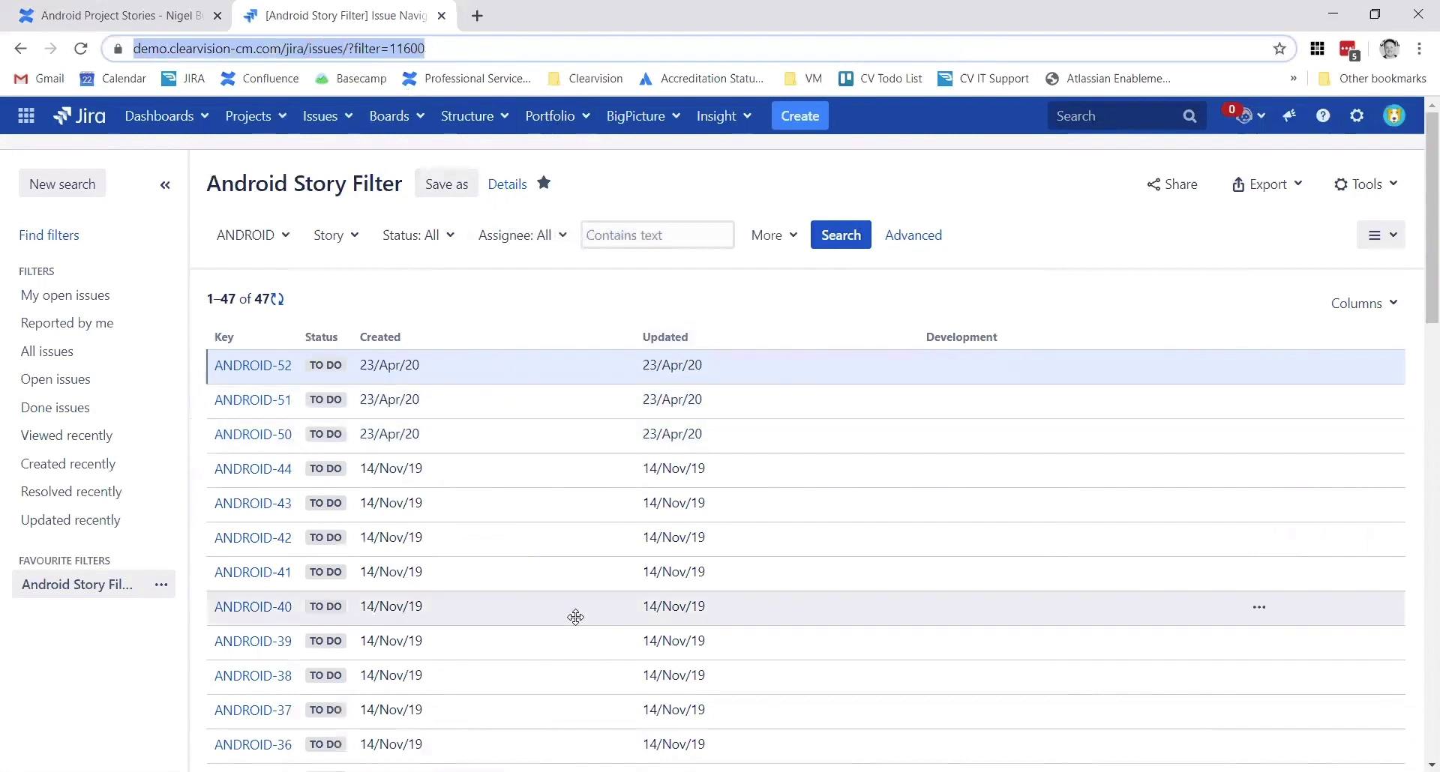
right_click(289, 49)
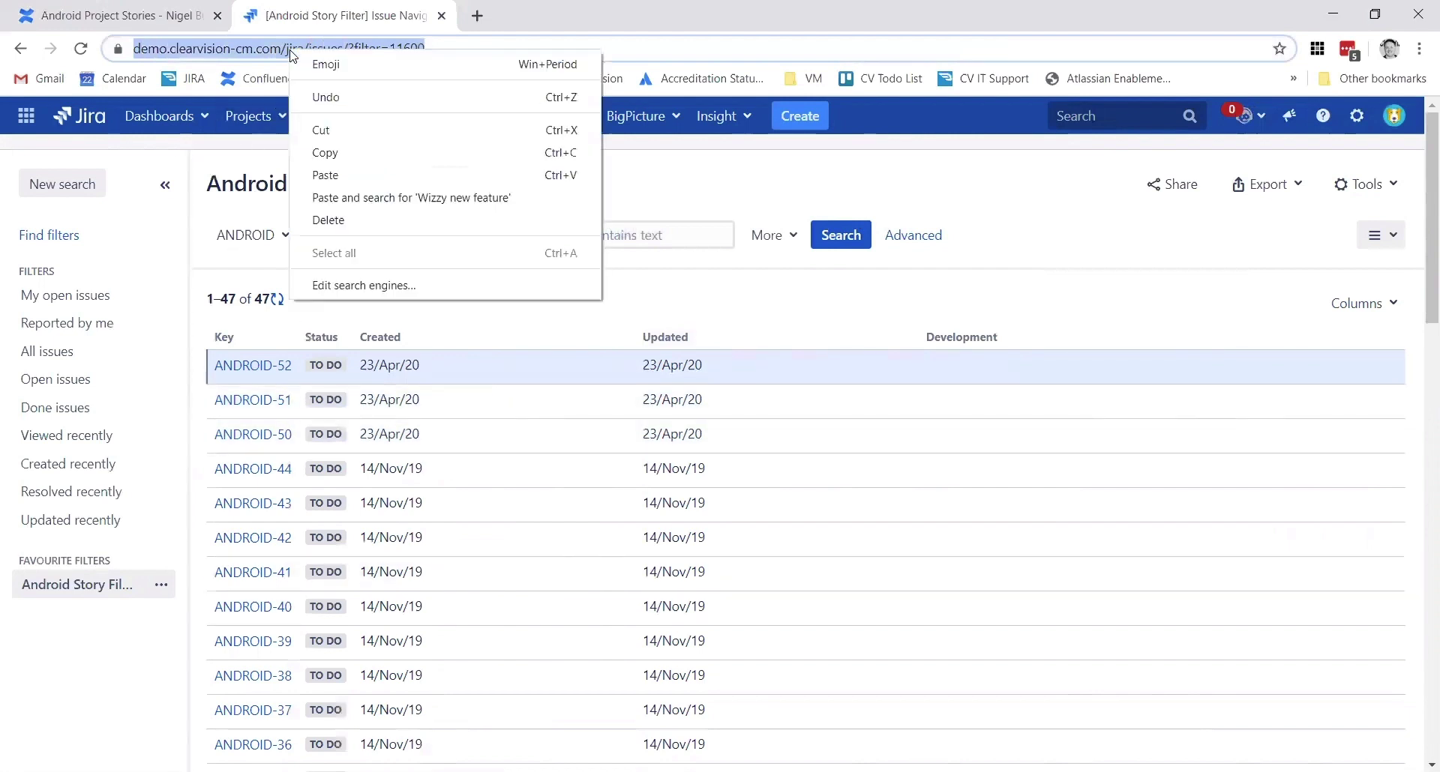
click(325, 154)
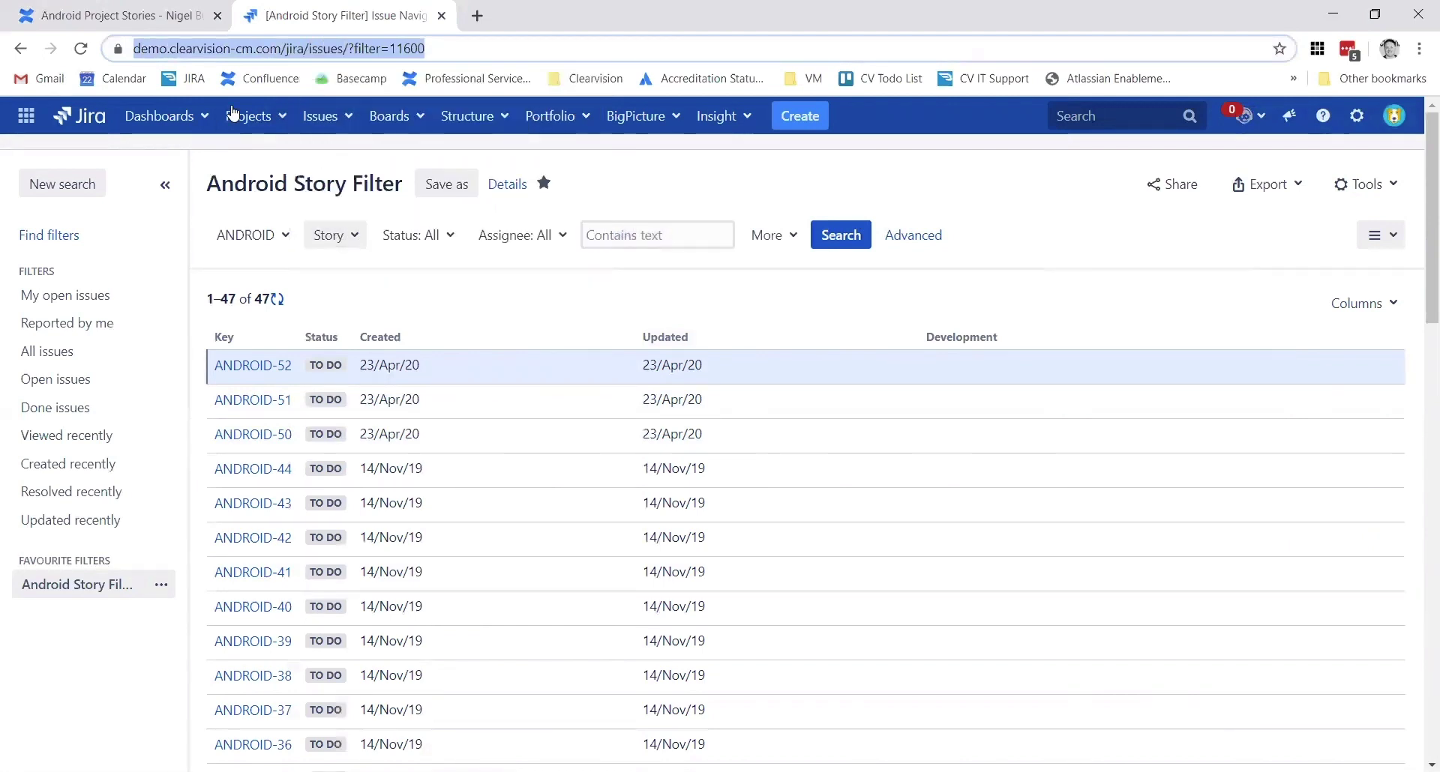
Paste the filter address into the draft body as a Jira issues table and publish the page
click(154, 18)
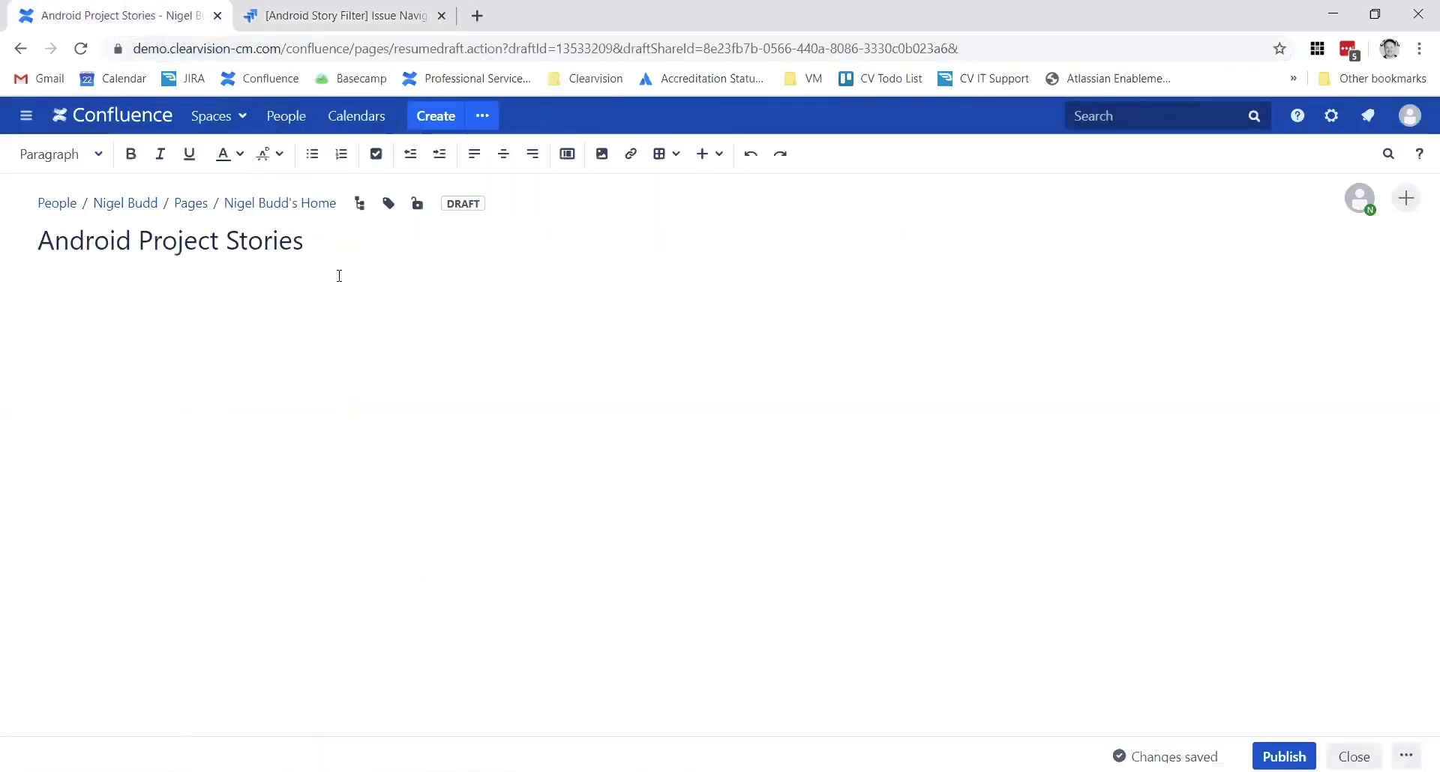
right_click(77, 288)
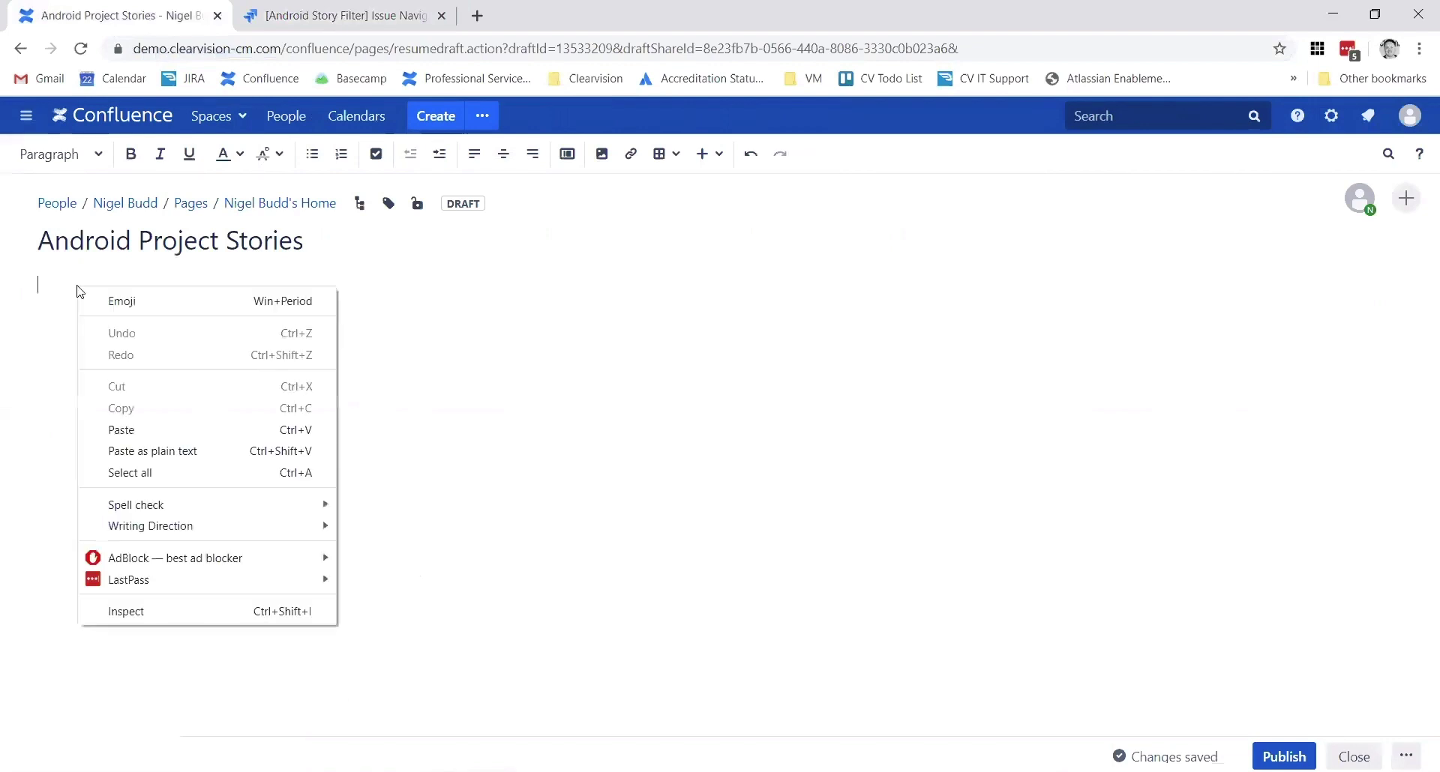
click(160, 429)
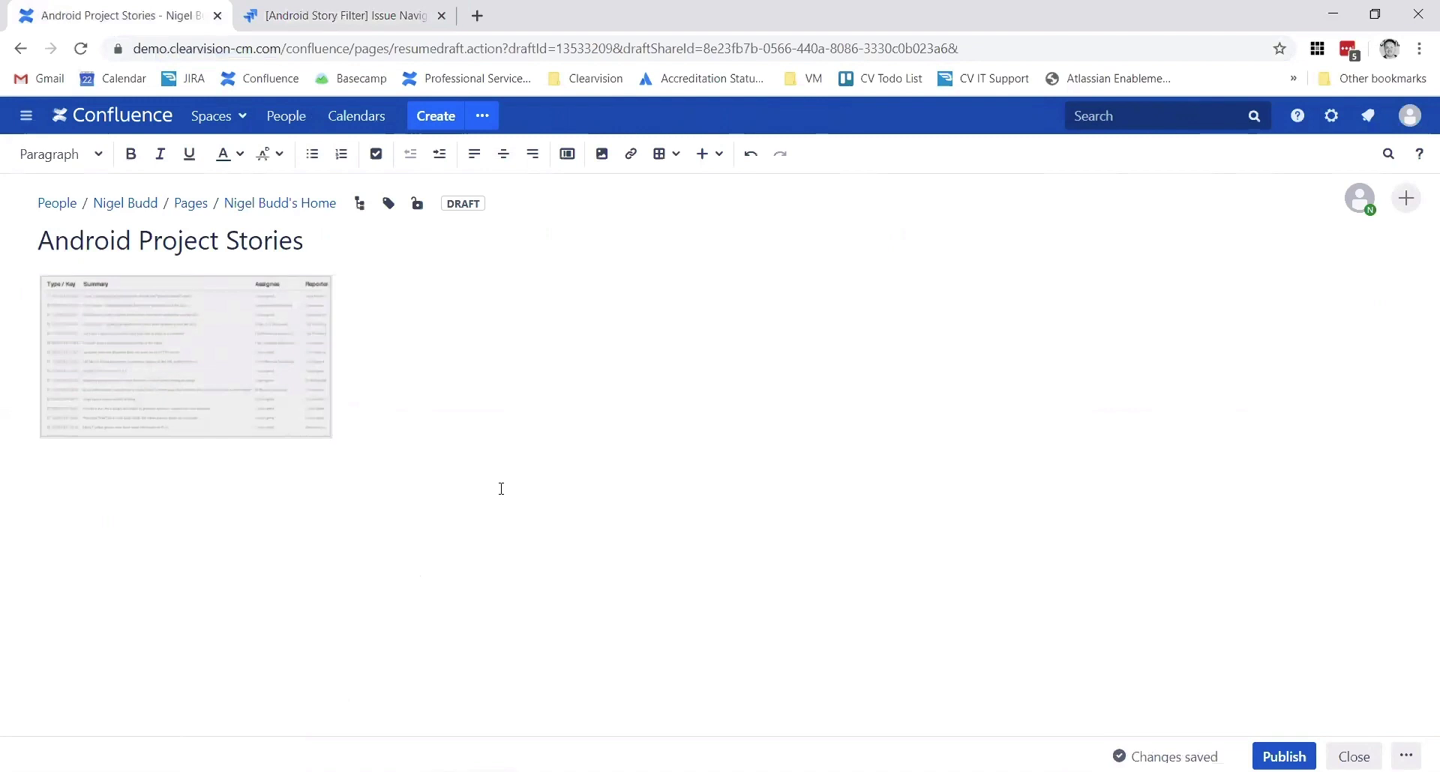
key(Return)
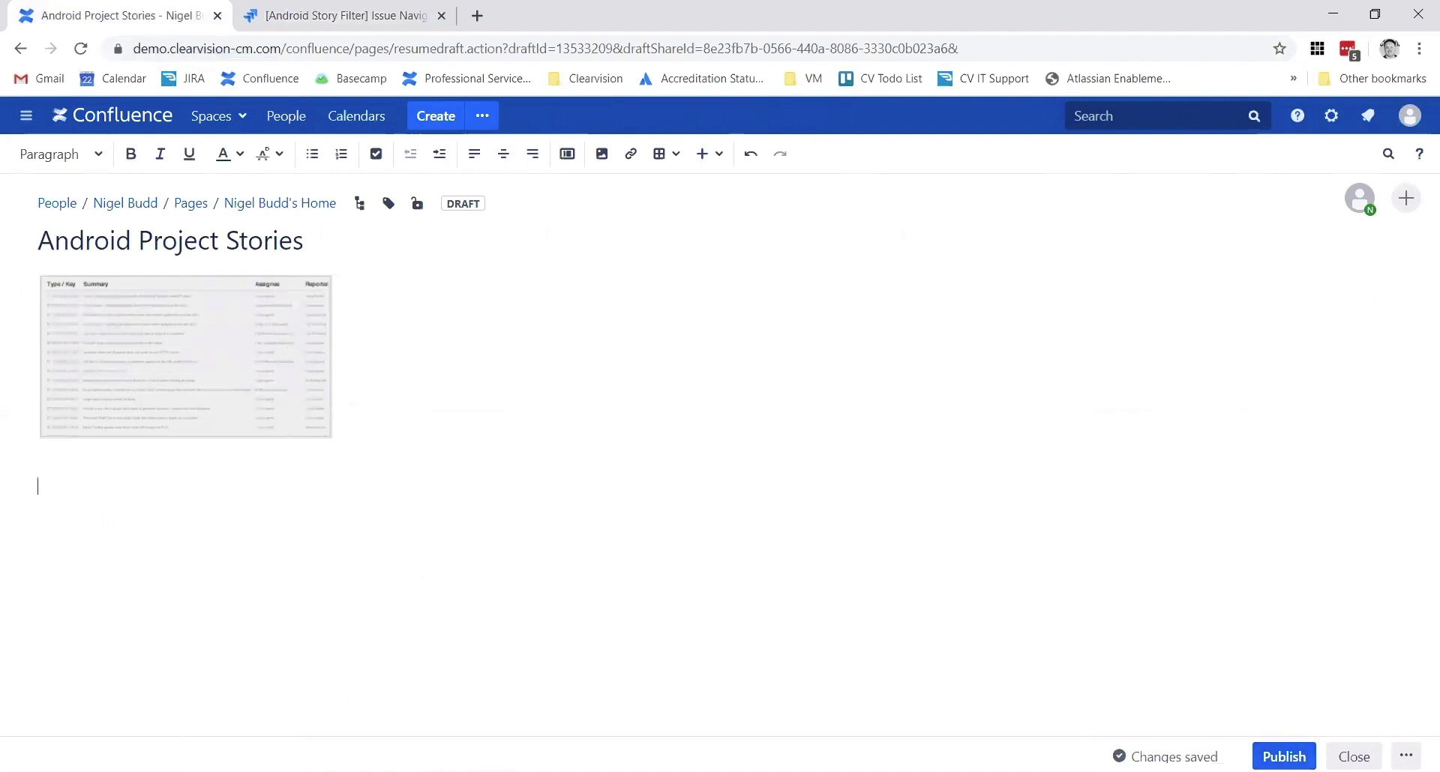
click(1283, 756)
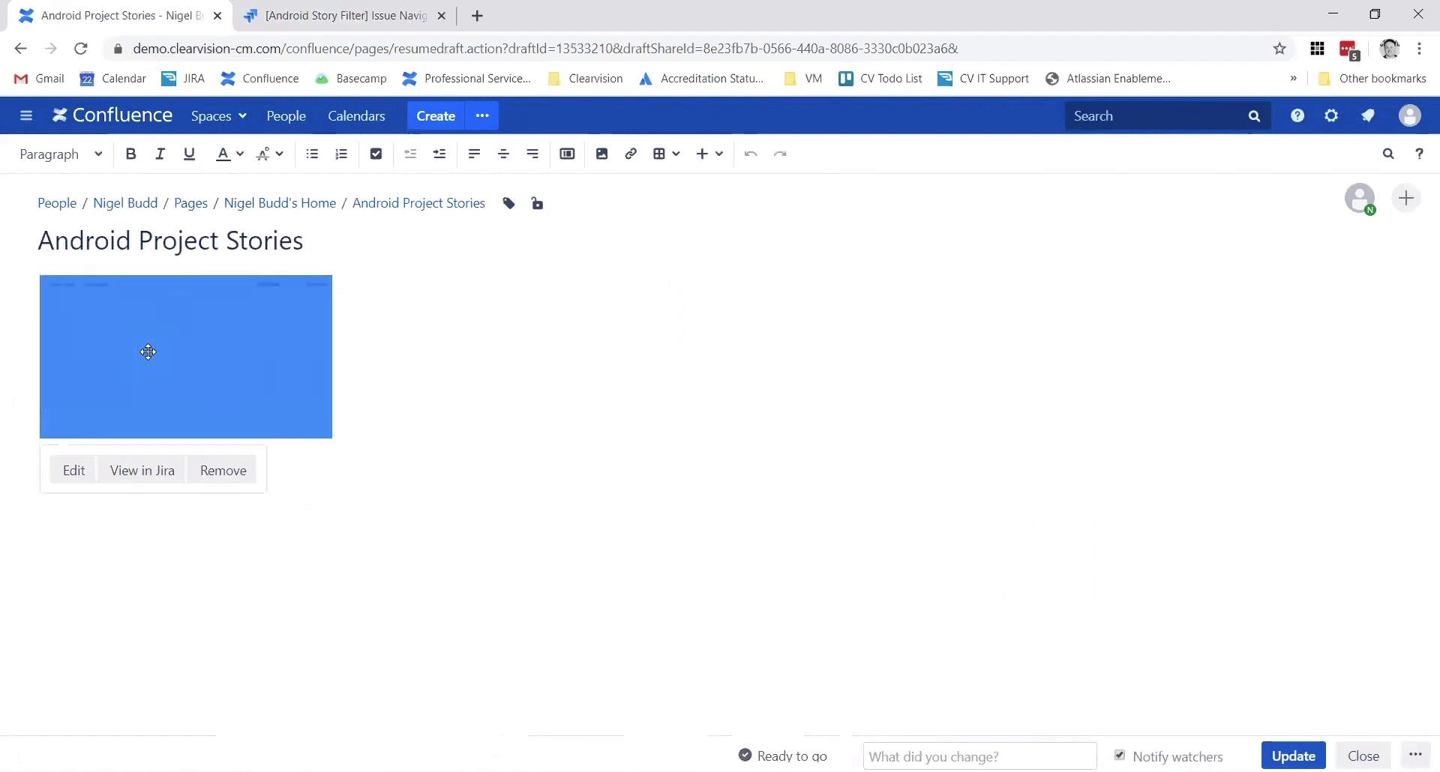
Edit the Jira table's display options to add a Description column, then insert the table
click(74, 470)
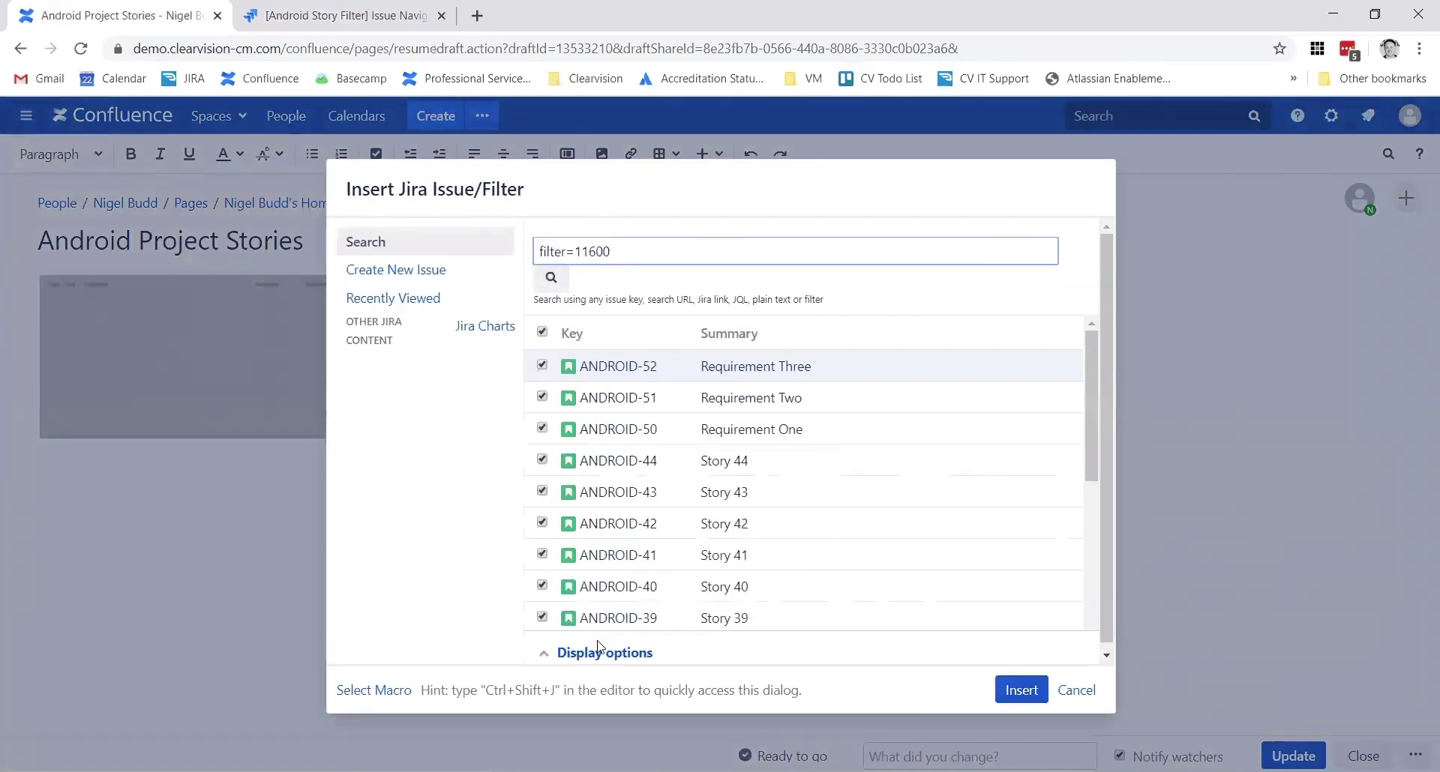
click(589, 652)
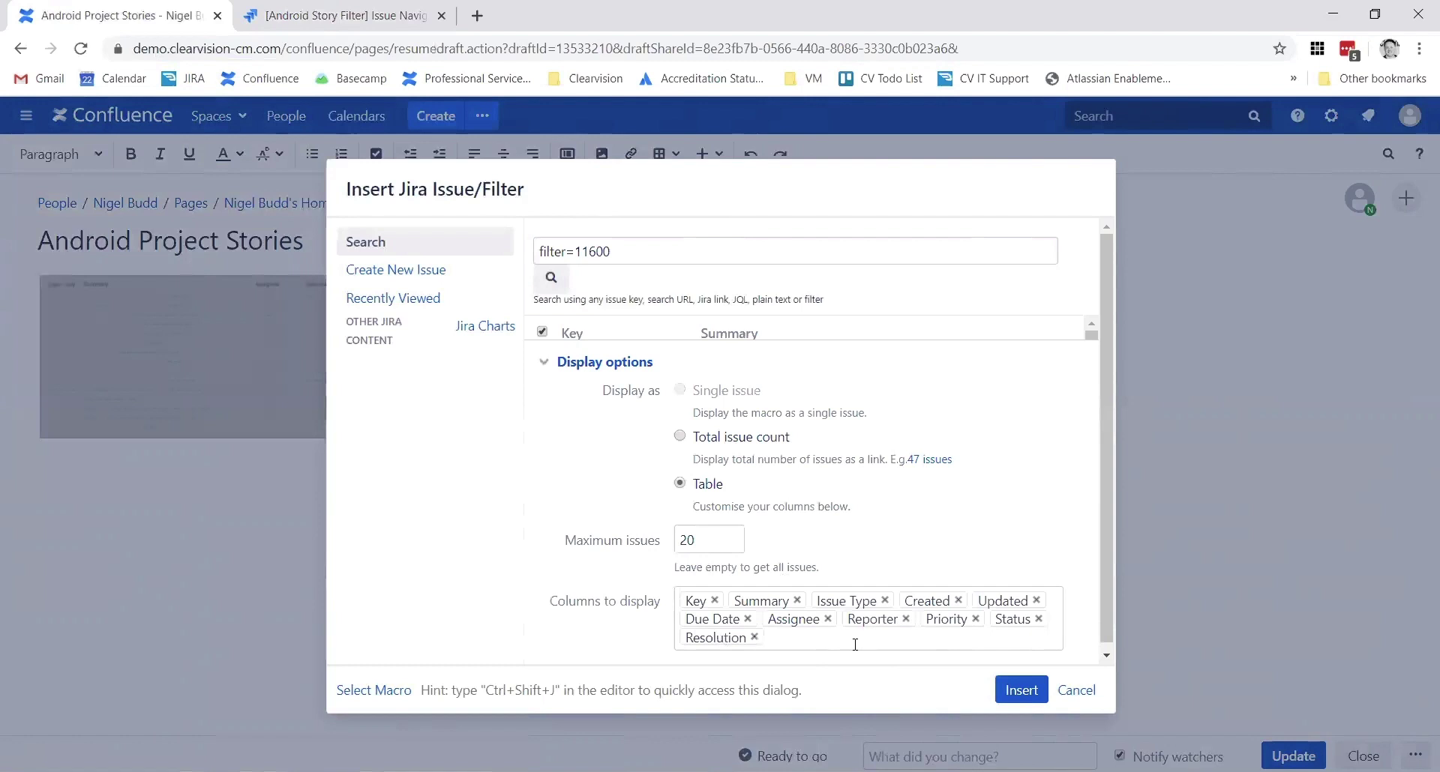
click(854, 645)
text(ded)
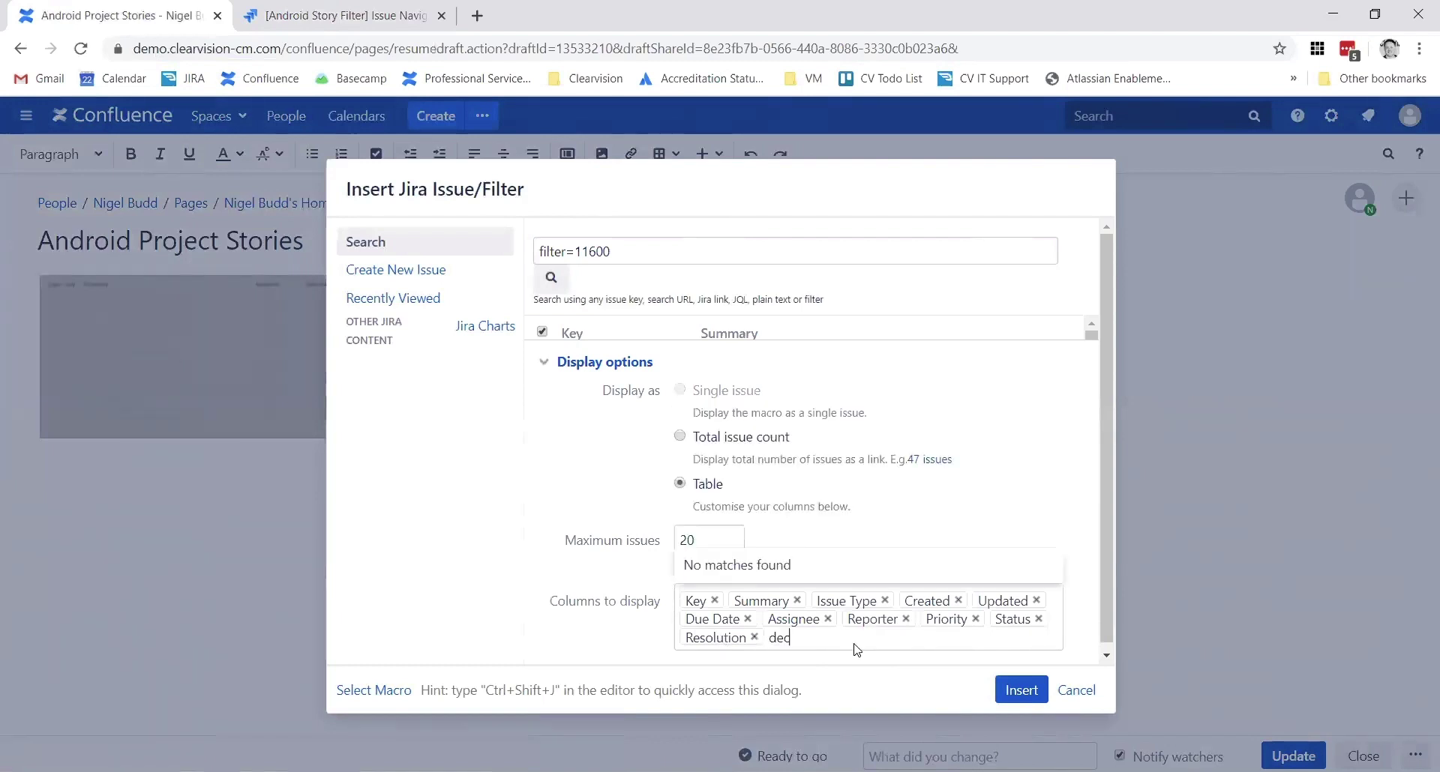
key(BackSpace)
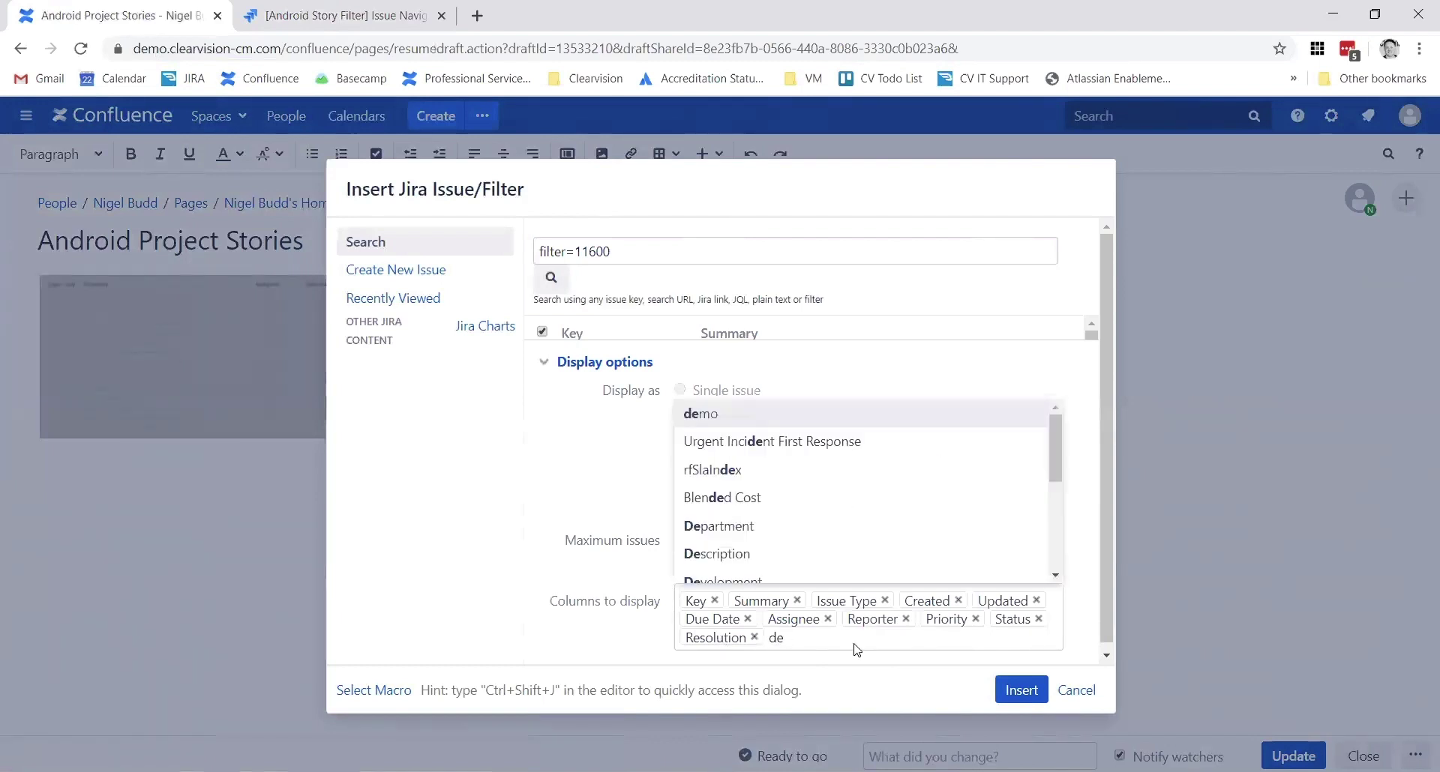
key(BackSpace)
text(o)
key(BackSpace)
text(es)
key(Return)
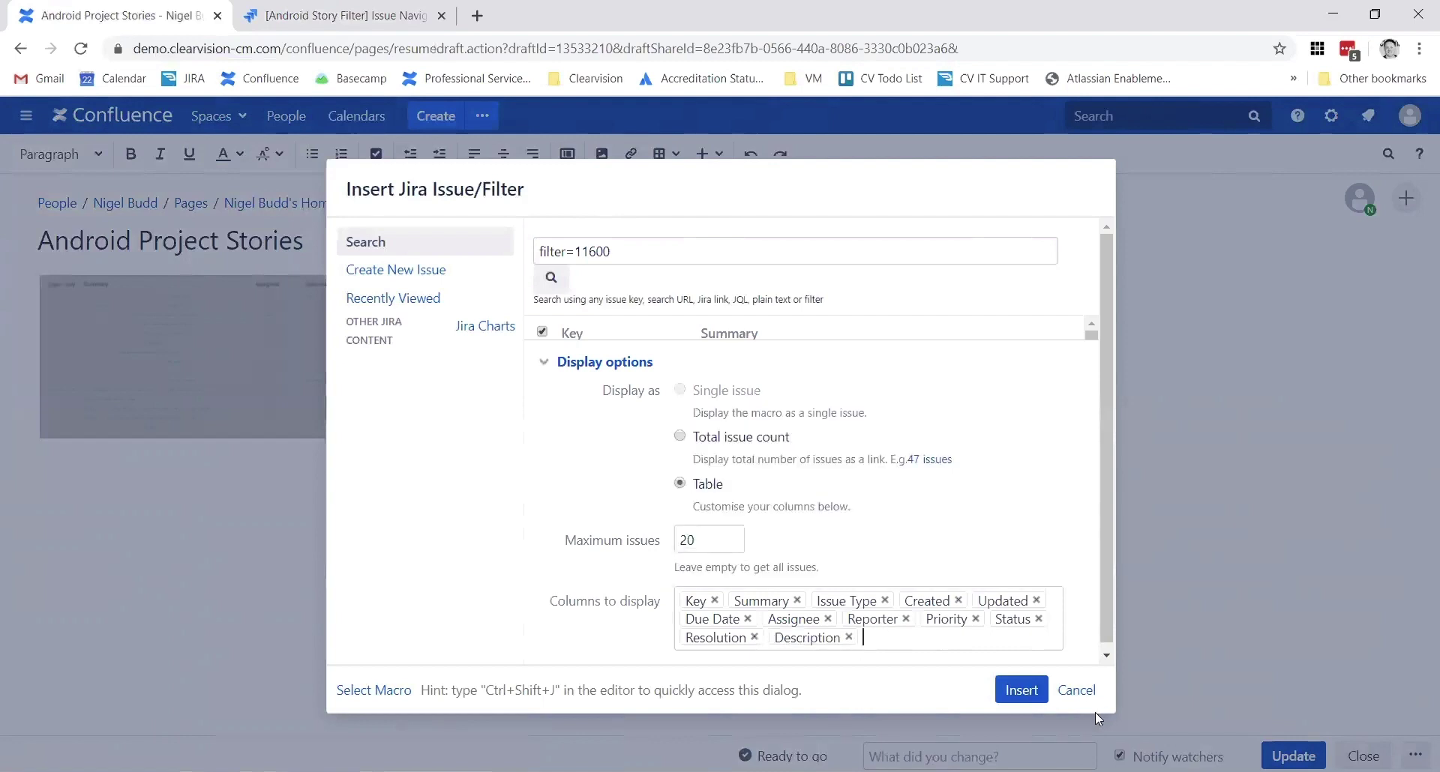
click(1021, 691)
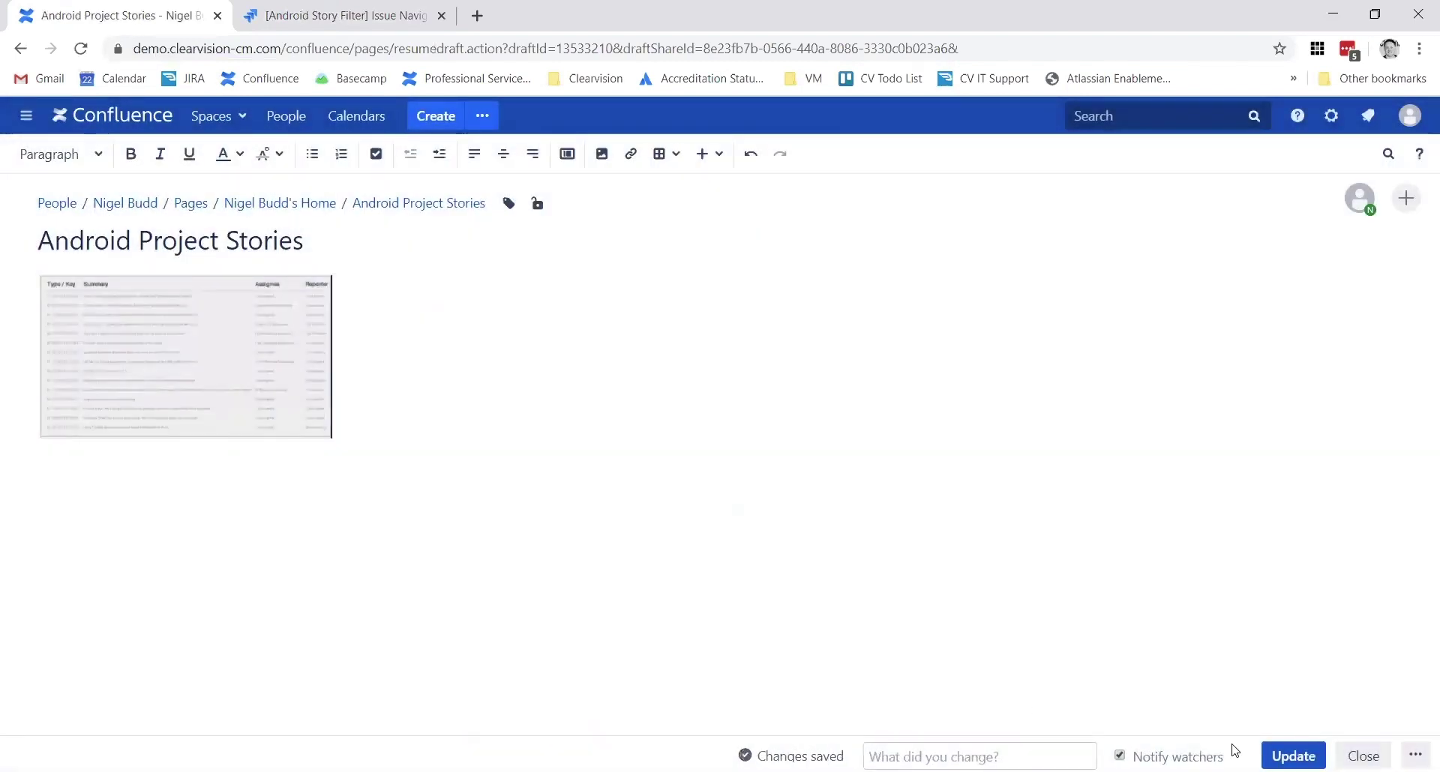
Update the page and scroll through the Jira table to check the new Description column
click(1293, 756)
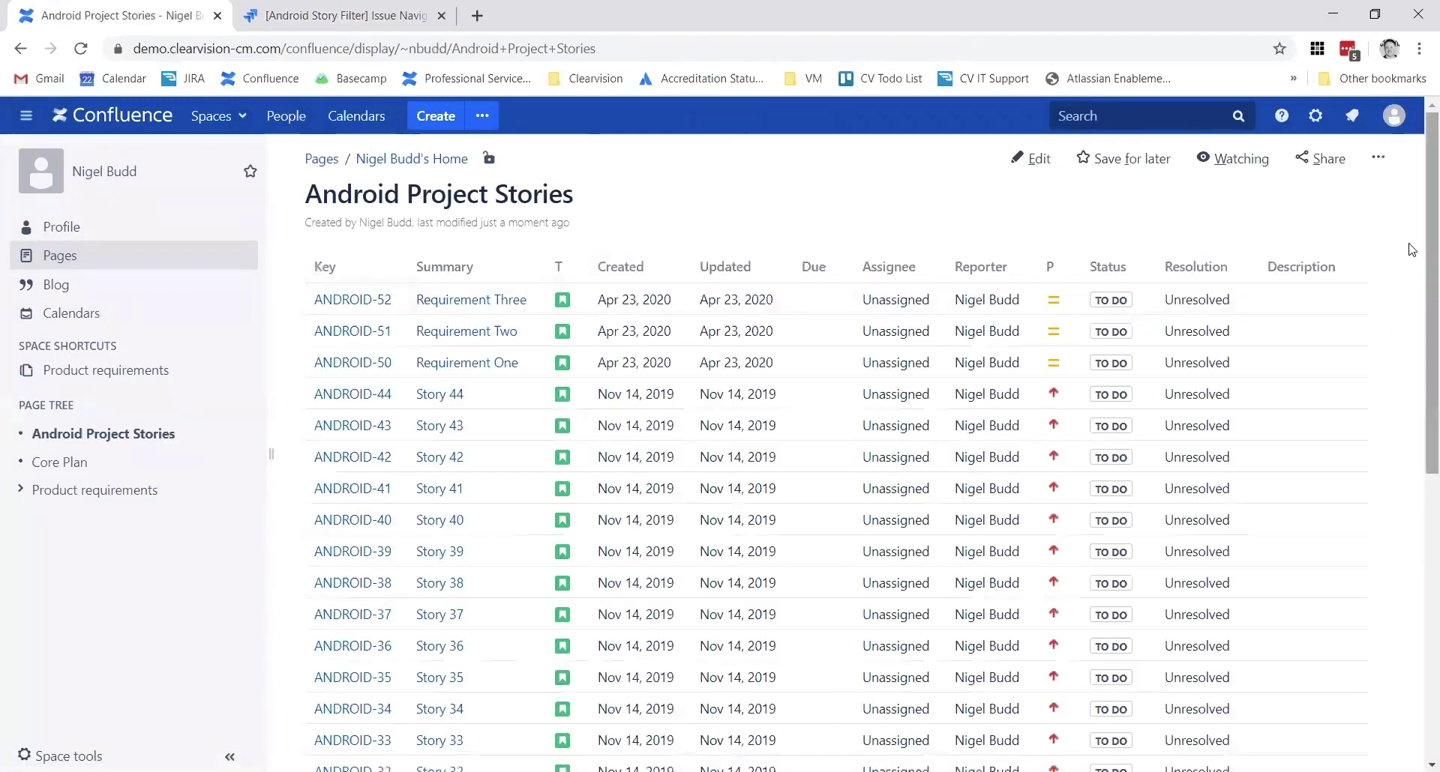
scroll(1330, 524, down, 7)
scroll(1341, 502, up, 3)
scroll(1340, 502, up, 4)
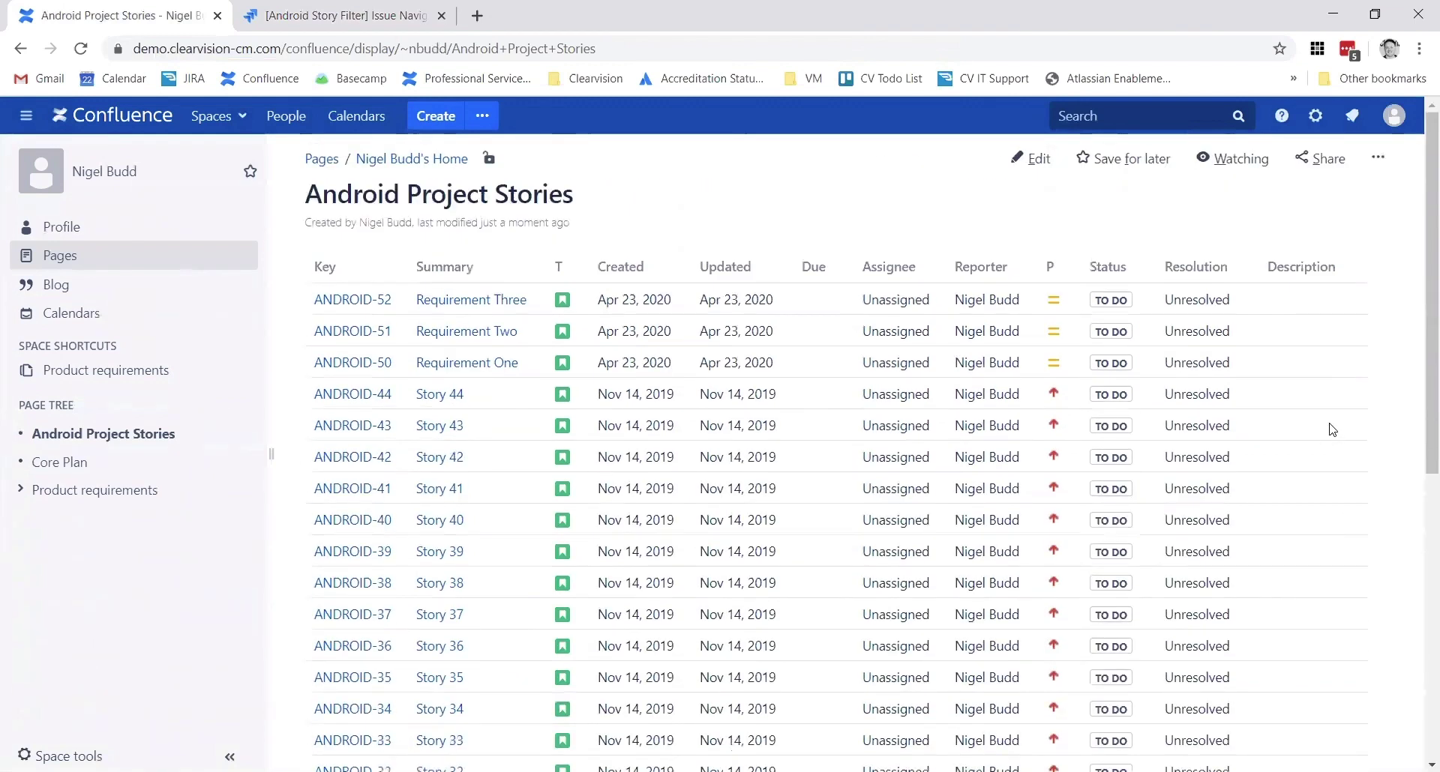
scroll(1330, 435, down, 7)
scroll(1311, 540, up, 7)
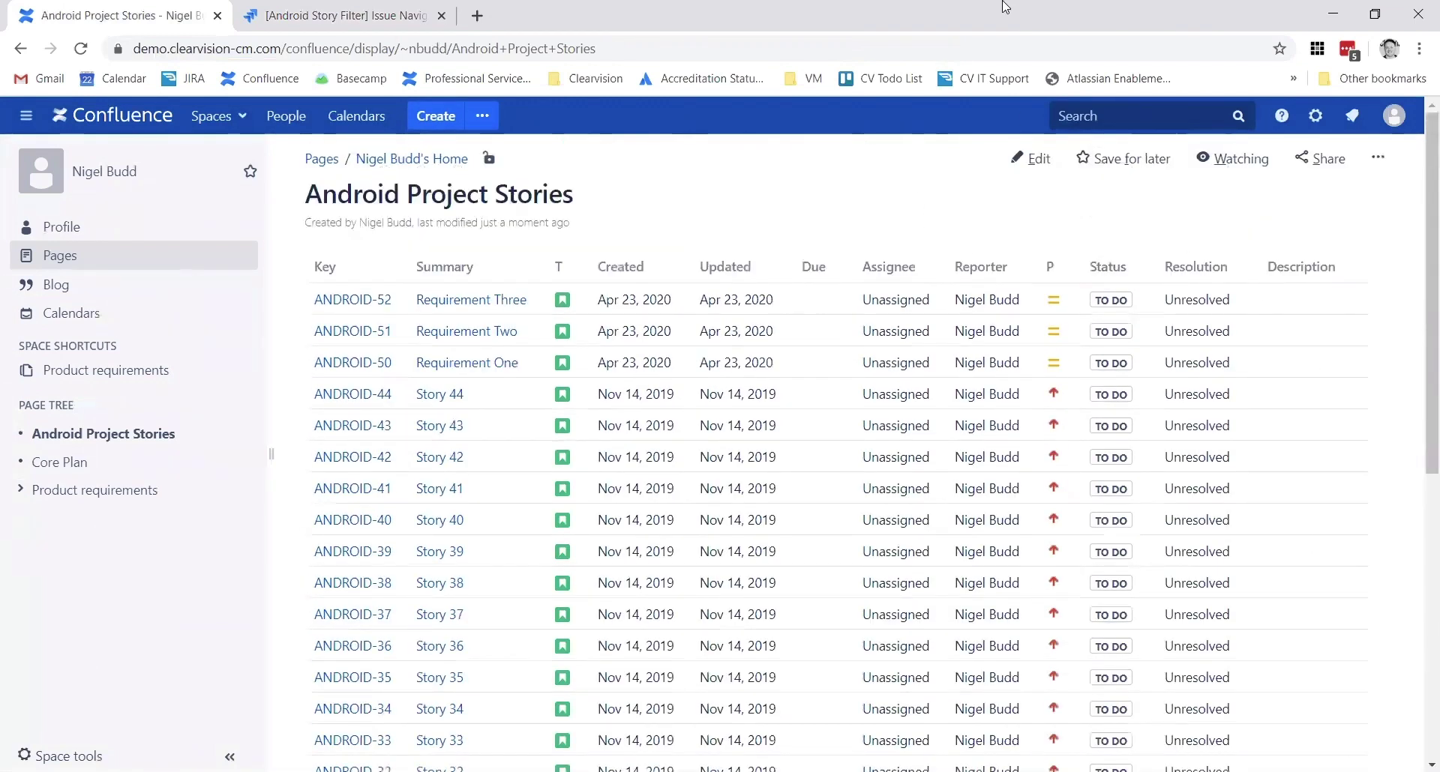